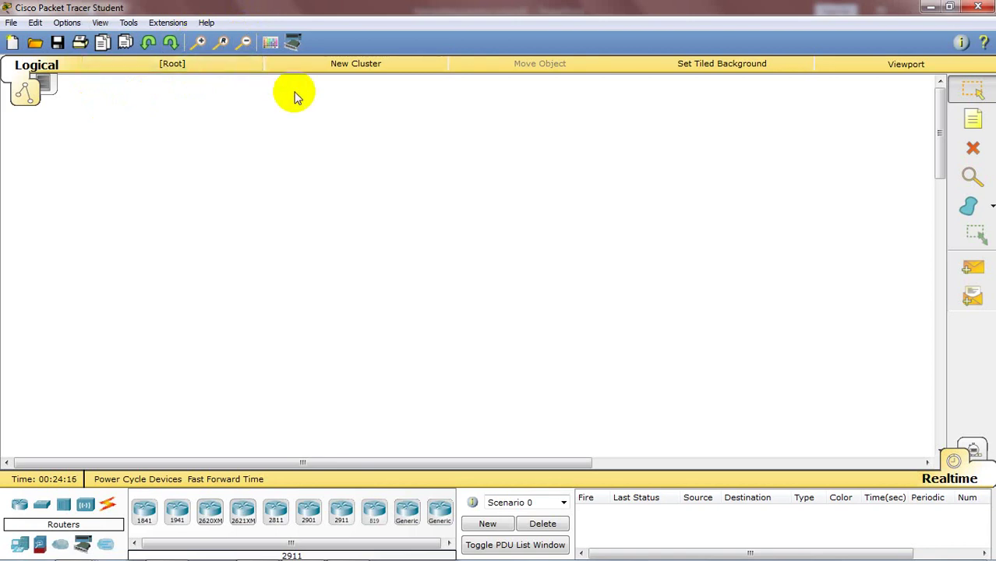
View the Physical workspace's Intercity map and return to the Logical workspace.
left_click(43, 86)
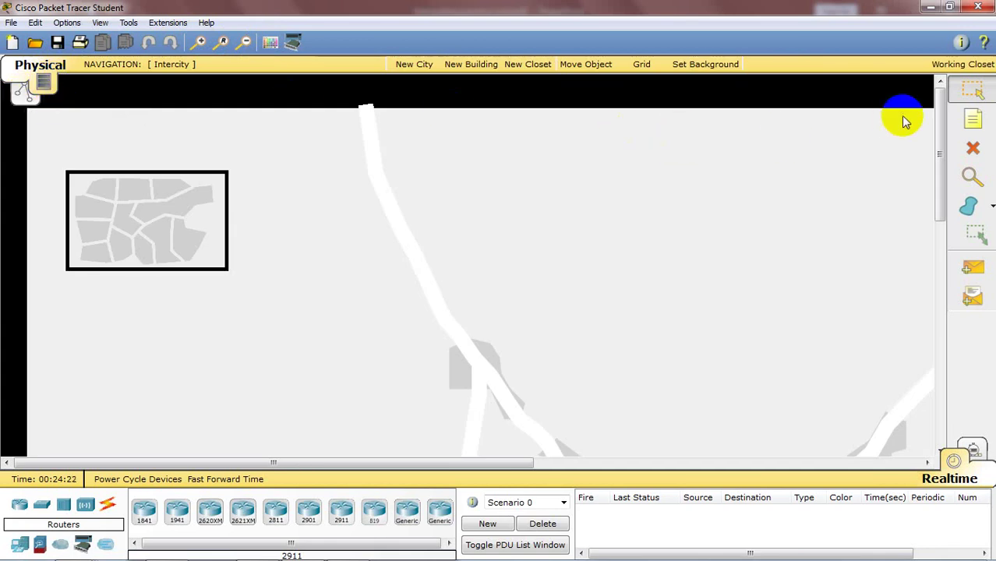
left_click_drag(939, 106, 962, 94)
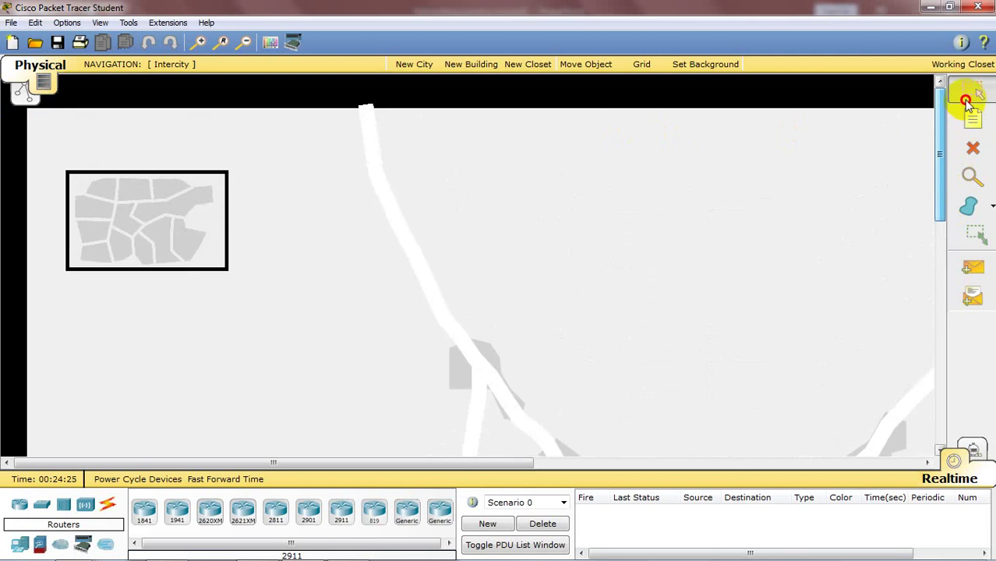
left_click(21, 88)
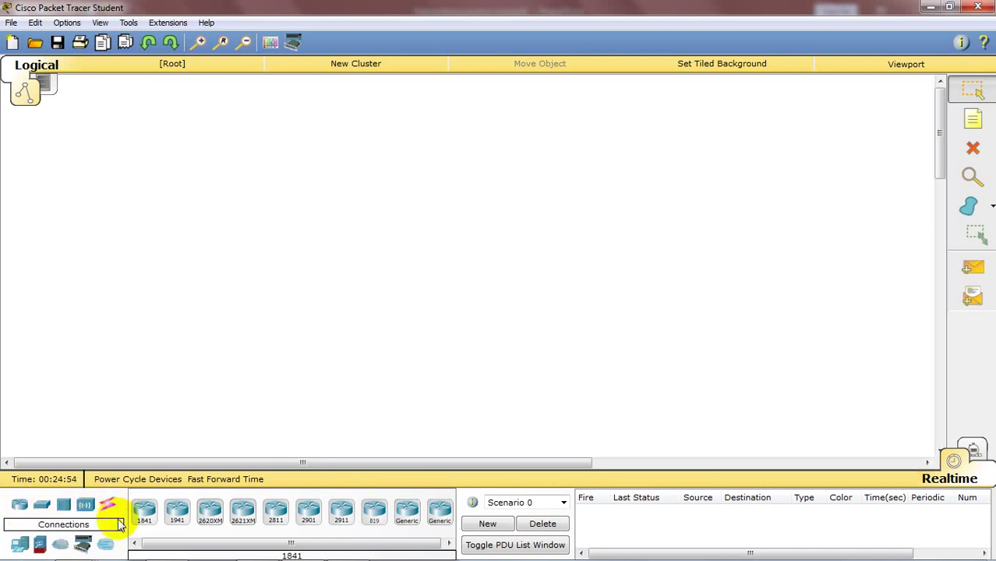
Browse the models offered for switches, hubs, wireless devices, connections and end devices, finishing on routers.
left_click(43, 507)
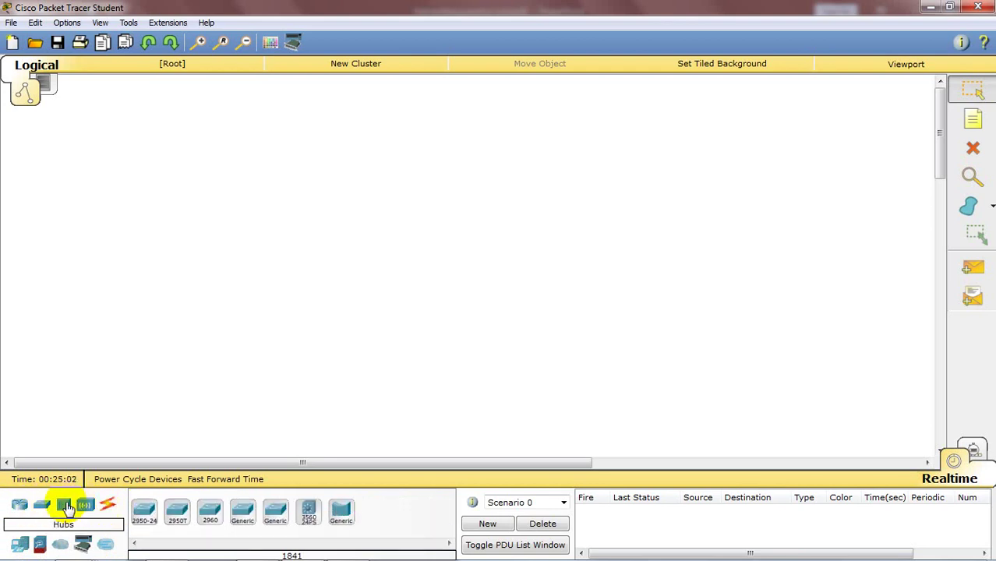
left_click(65, 507)
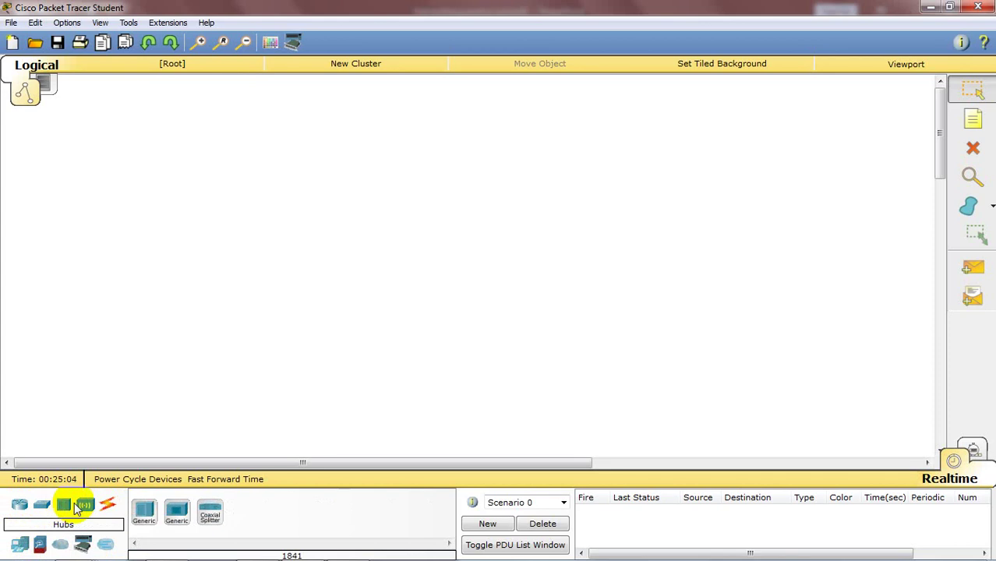
left_click(85, 507)
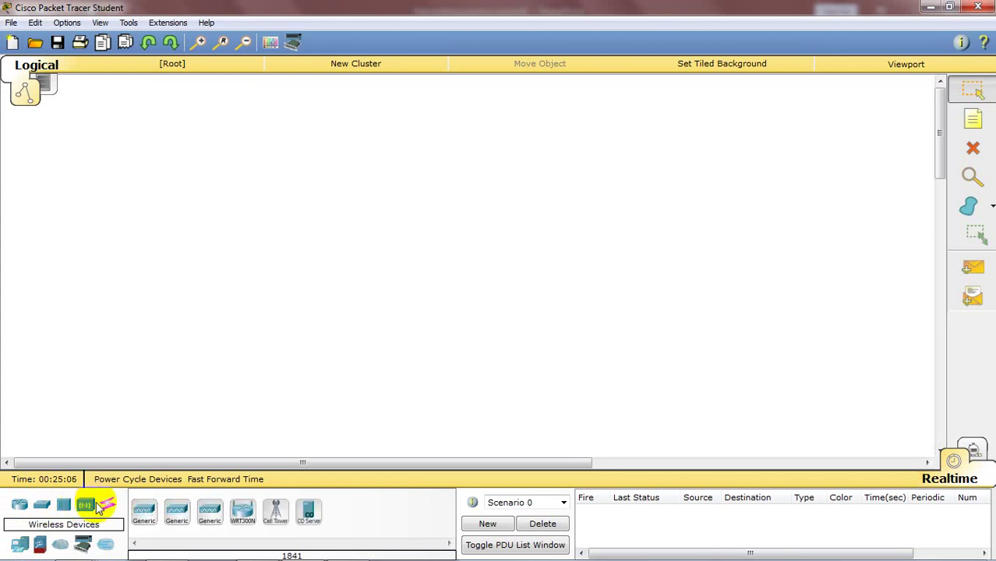
left_click(111, 507)
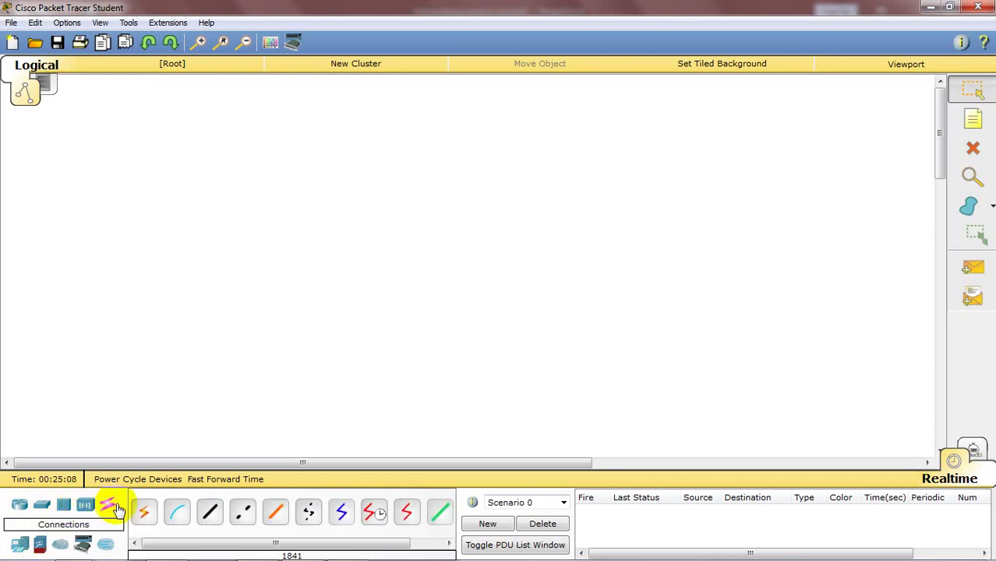
left_click(22, 545)
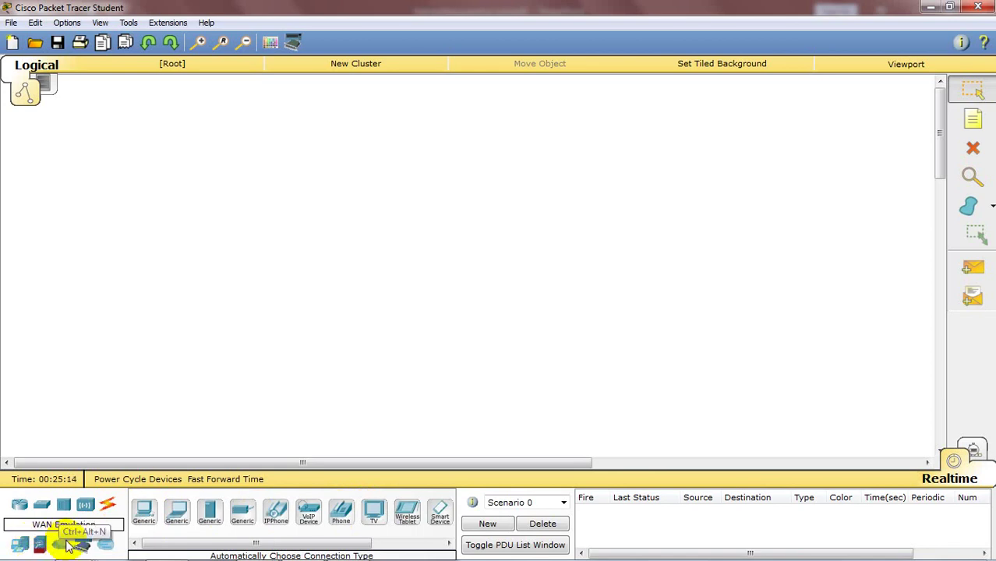
left_click(43, 507)
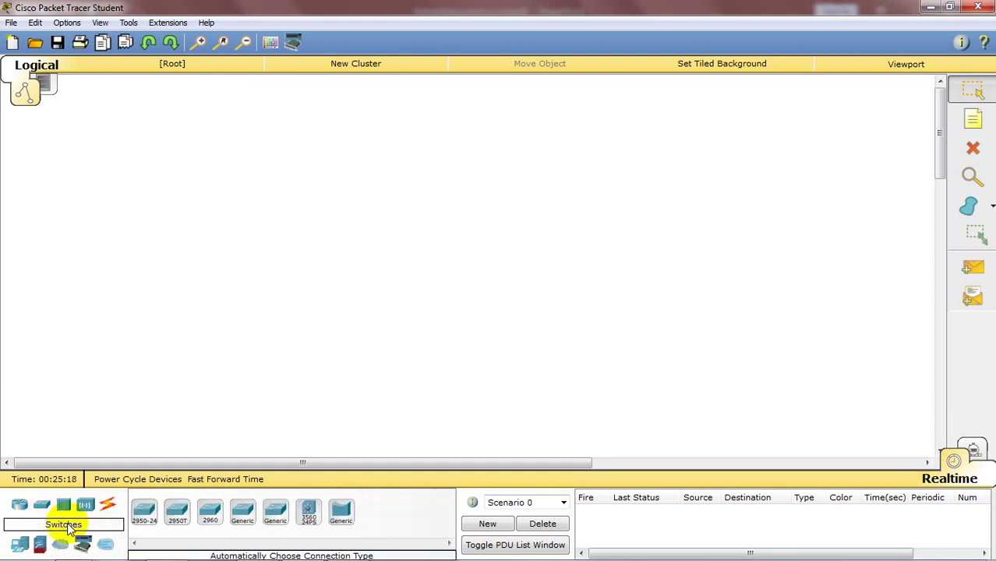
left_click(17, 507)
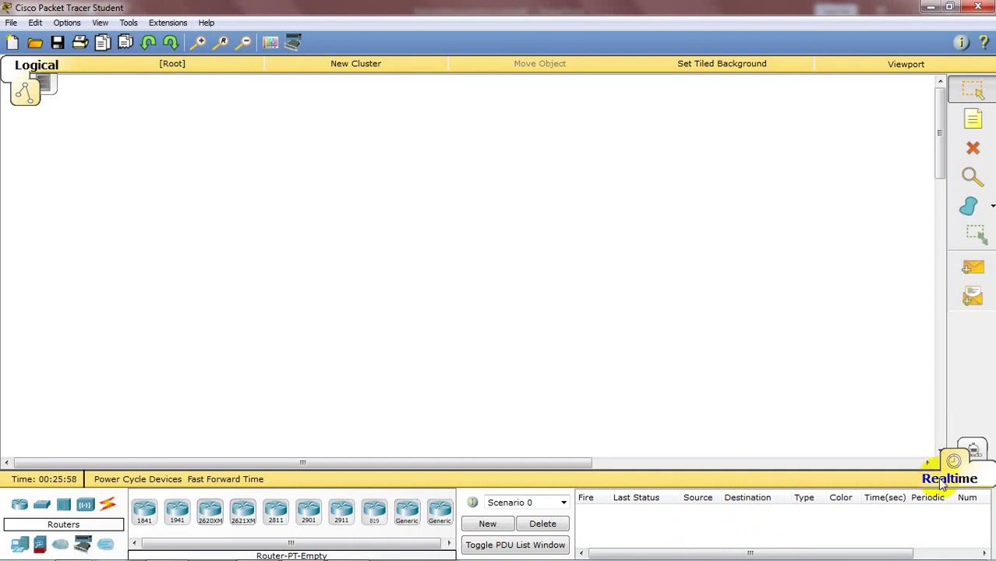
View the event list and play controls of Simulation mode and return to Realtime mode.
left_click(976, 450)
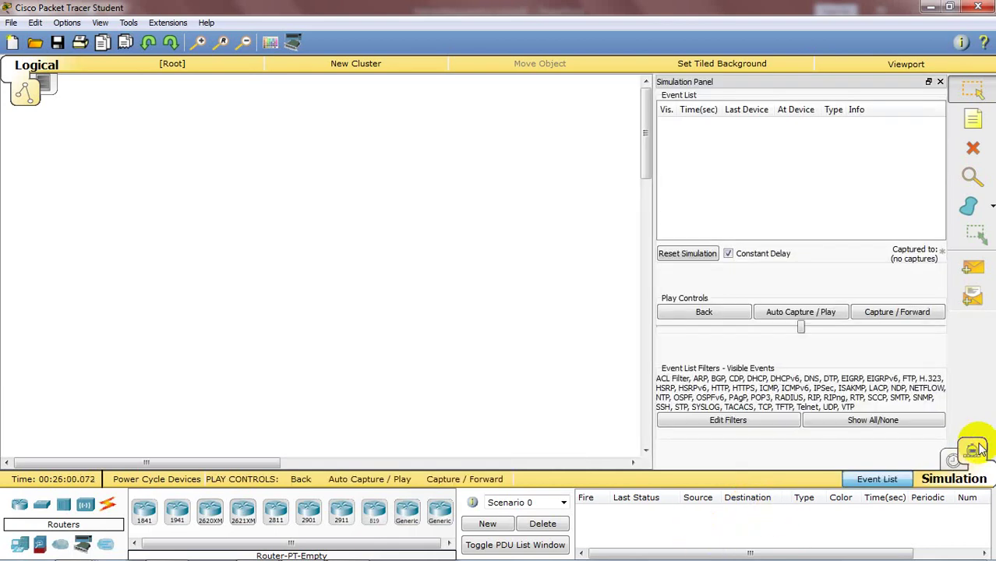
left_click(952, 460)
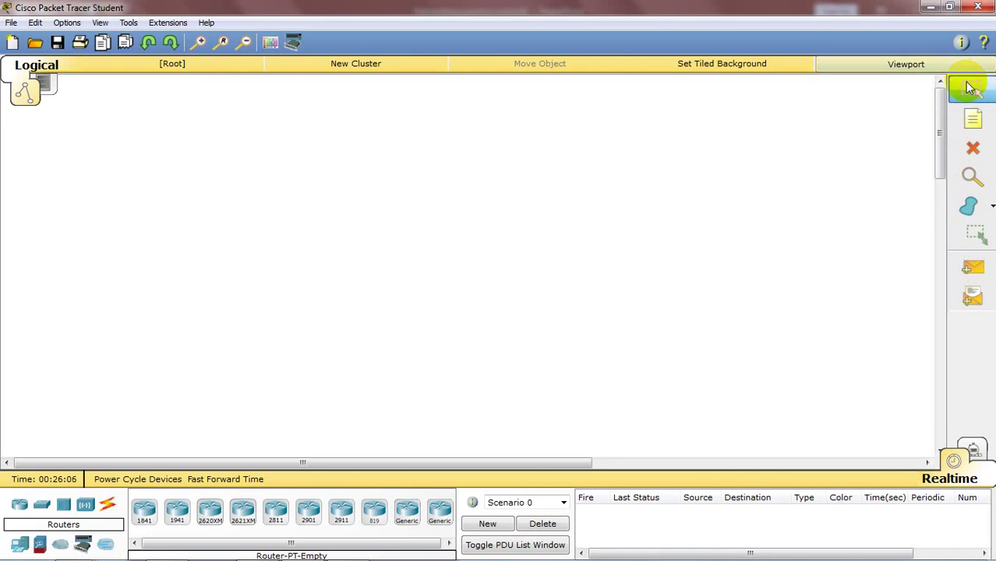
Look over the workspace tools for notes, drawing shapes (polygon, rectangle, ellipse, line) and adding PDUs.
left_click(970, 121)
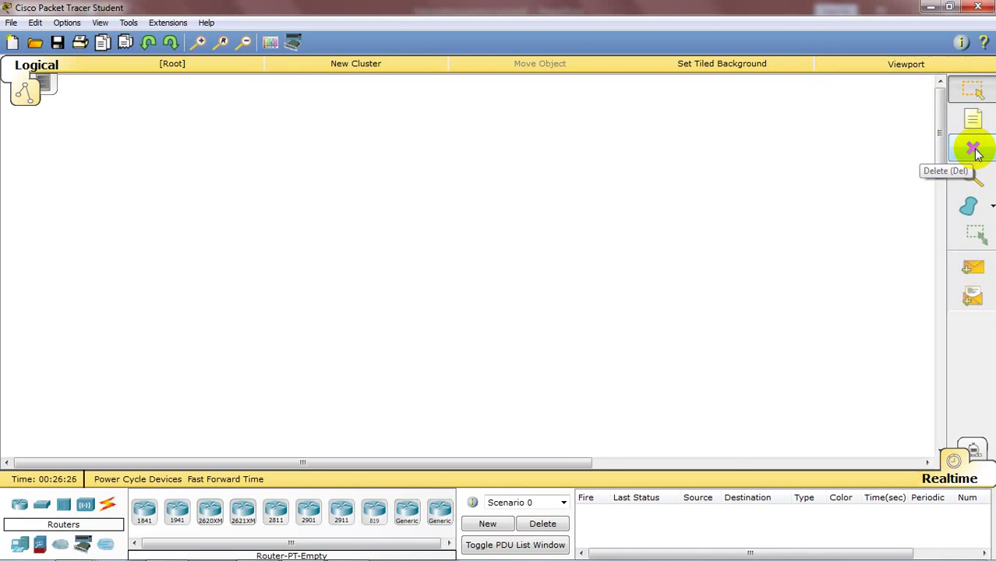
left_click(993, 207)
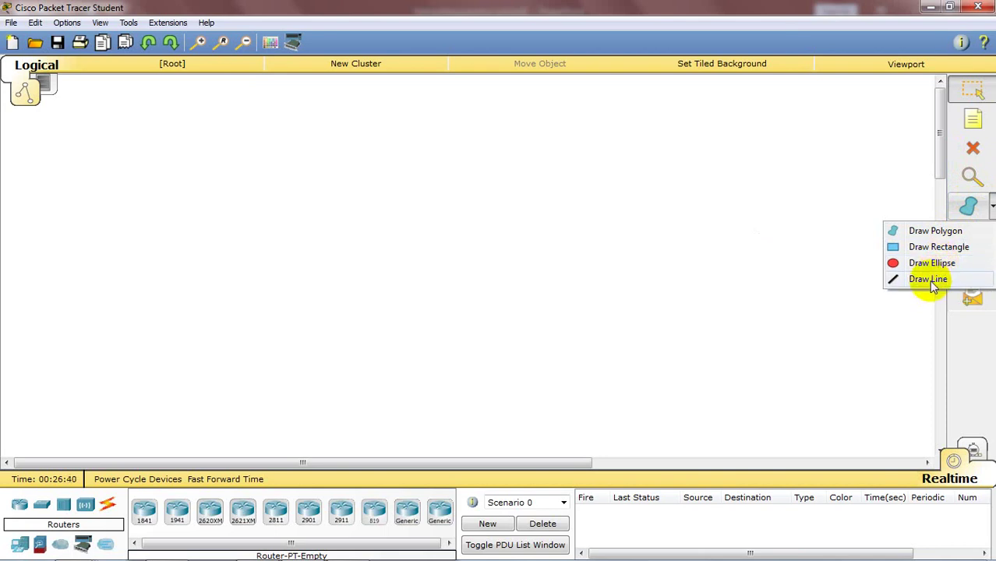
left_click(990, 206)
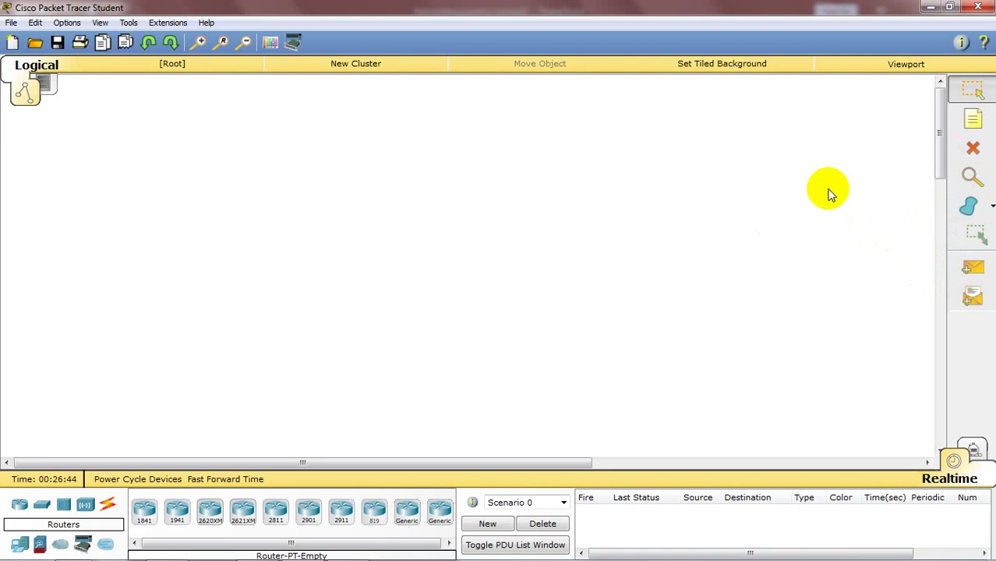
left_click(972, 267)
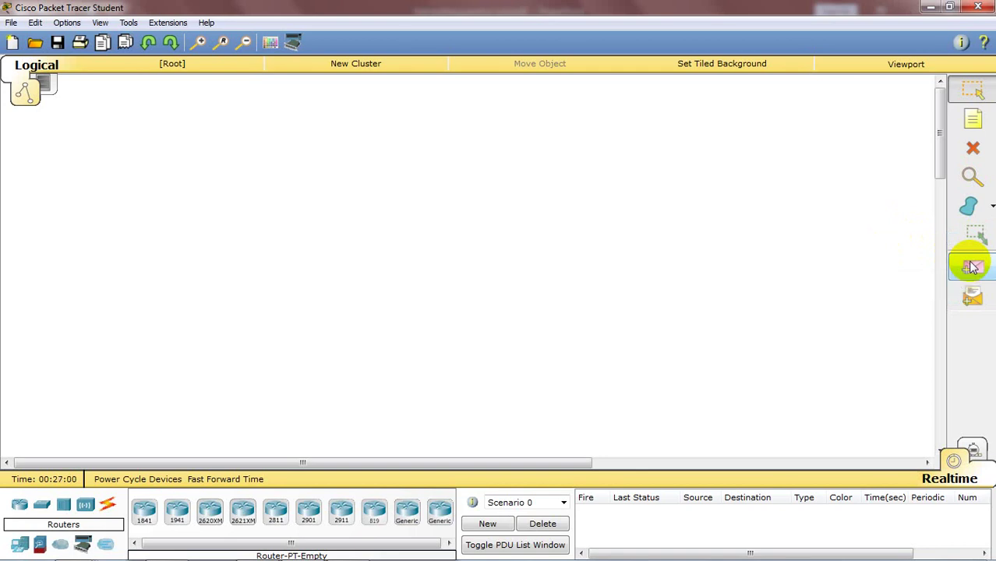
left_click(974, 300)
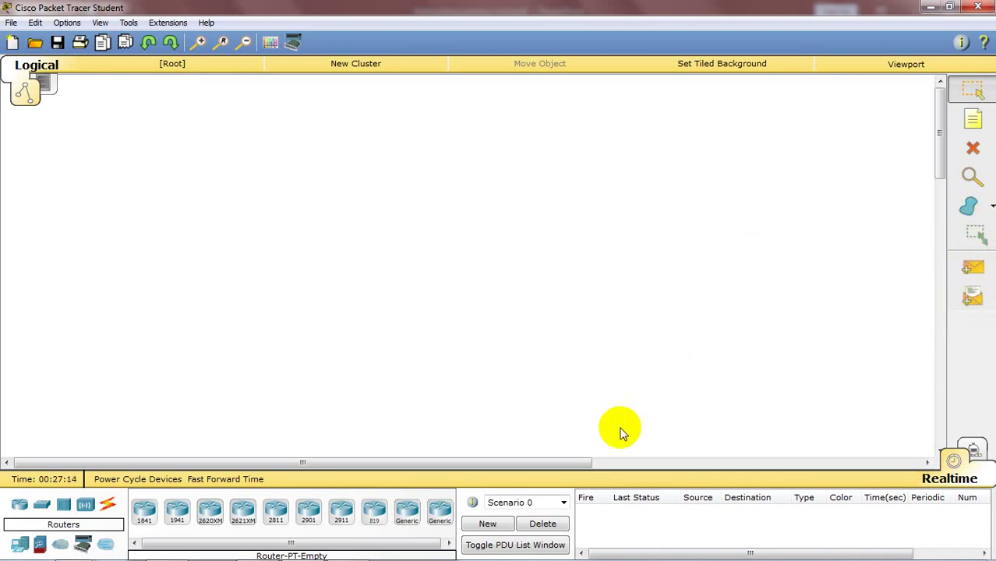
Switch to the PowerPoint lecture and present the slides from cable types through the PC ping example, ending the show there.
mouse_move(425, 549)
left_click(343, 547)
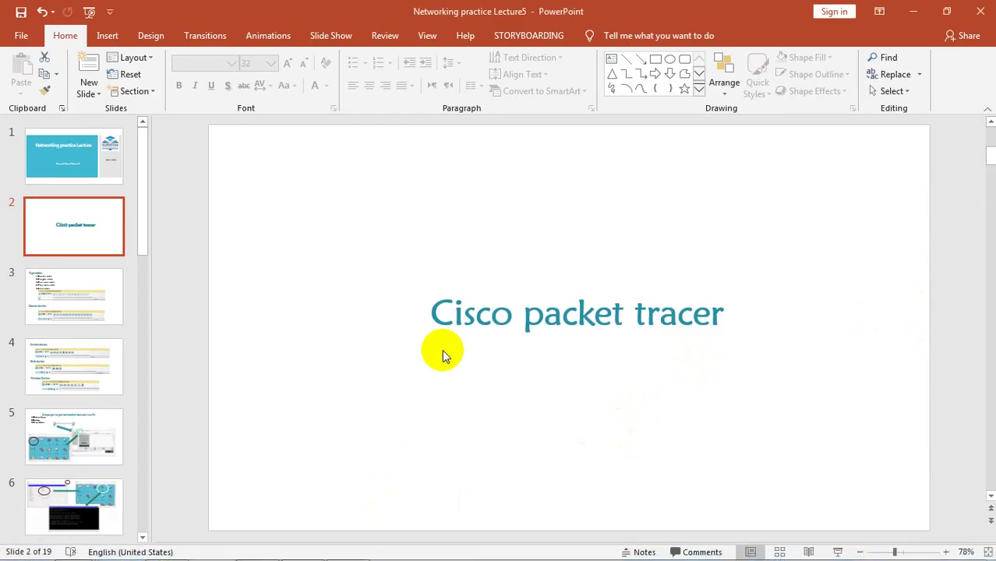
left_click(839, 546)
left_click(839, 544)
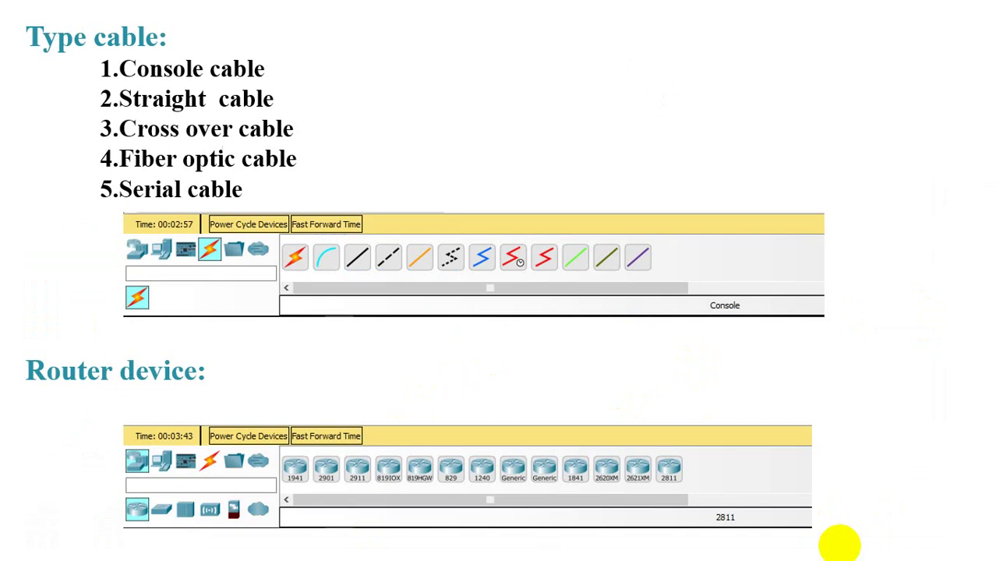
key("Right")
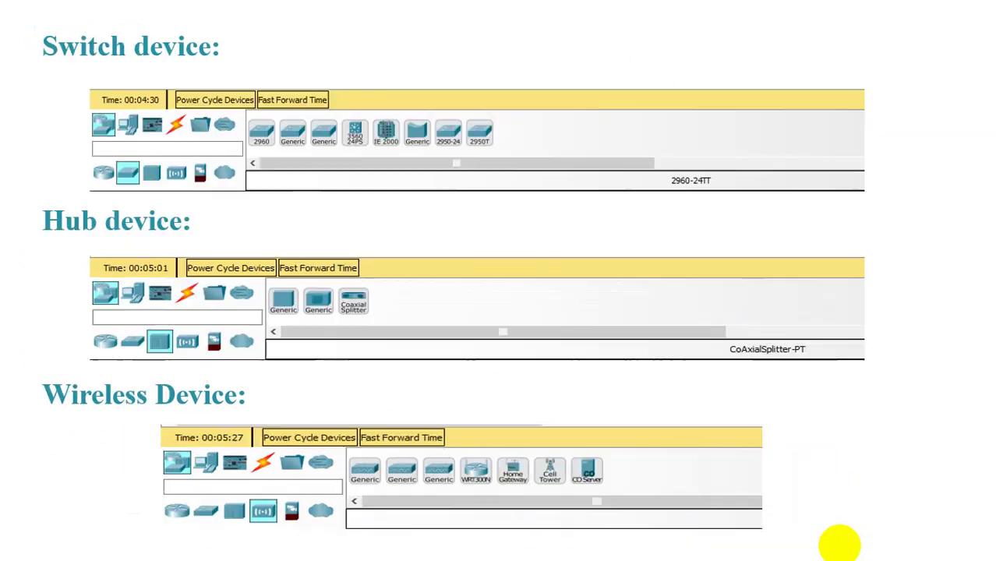
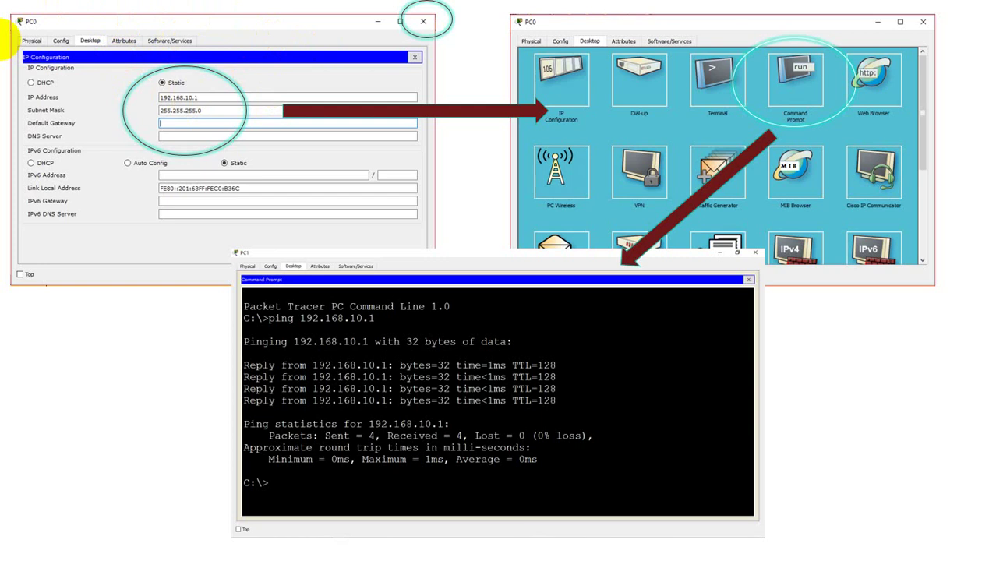
key("Escape")
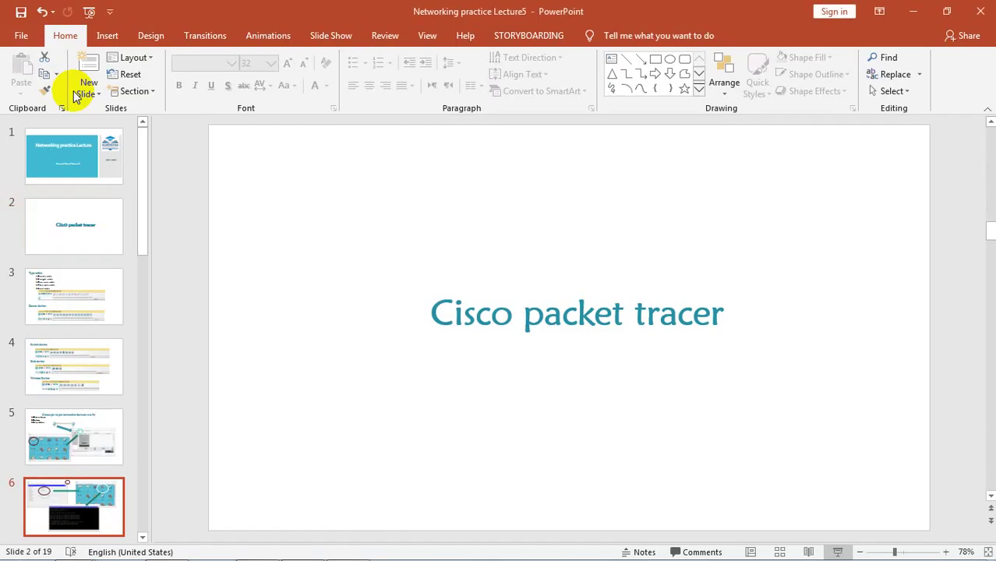
Switch back to Cisco Packet Tracer and place two generic PCs side by side in the Logical workspace.
mouse_move(441, 552)
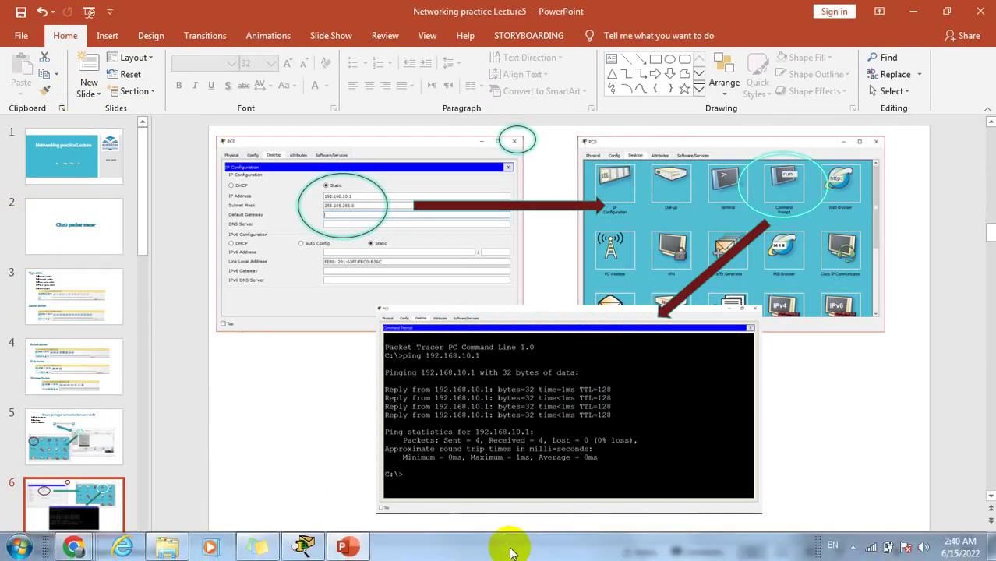
left_click(297, 543)
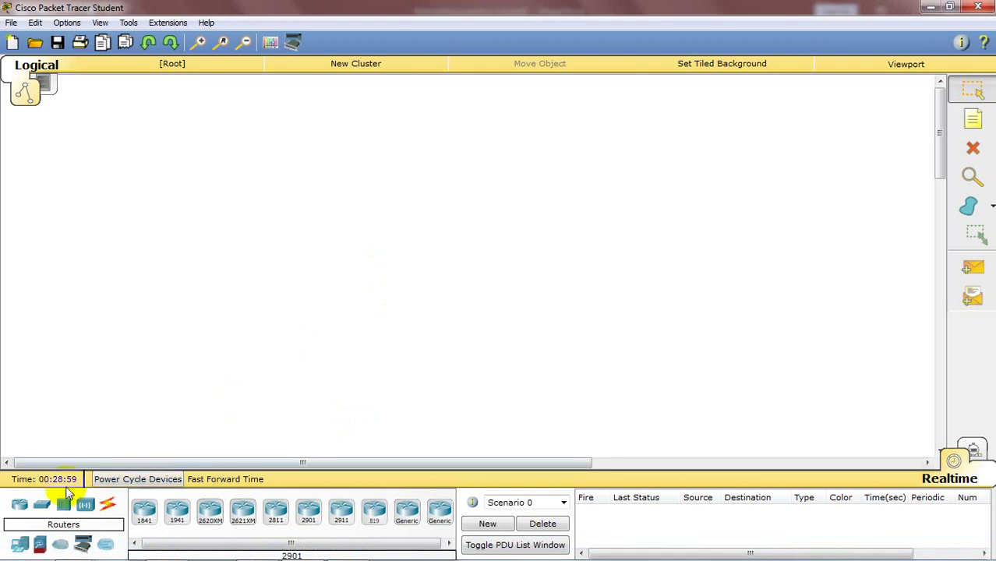
left_click(18, 545)
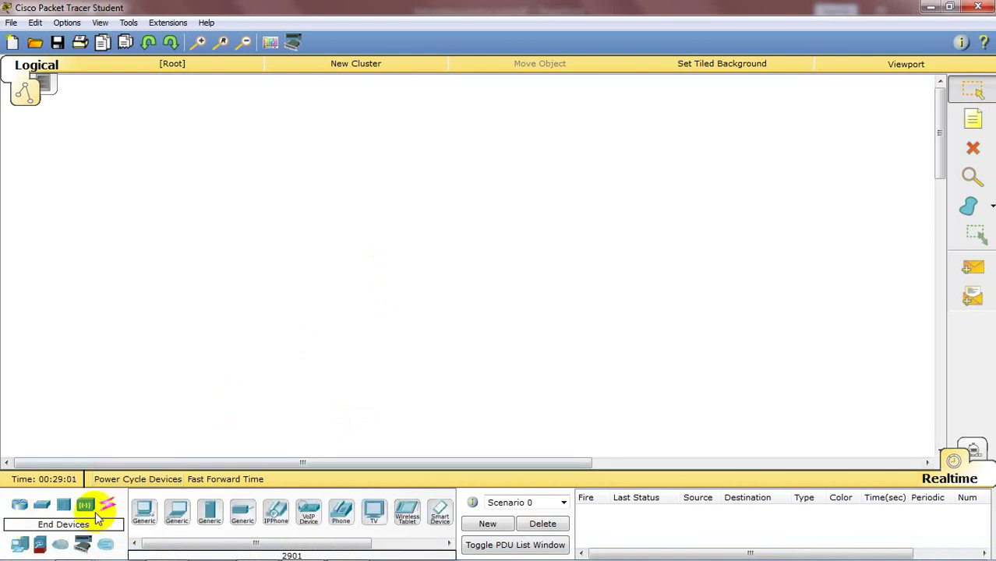
left_click_drag(143, 513, 245, 197)
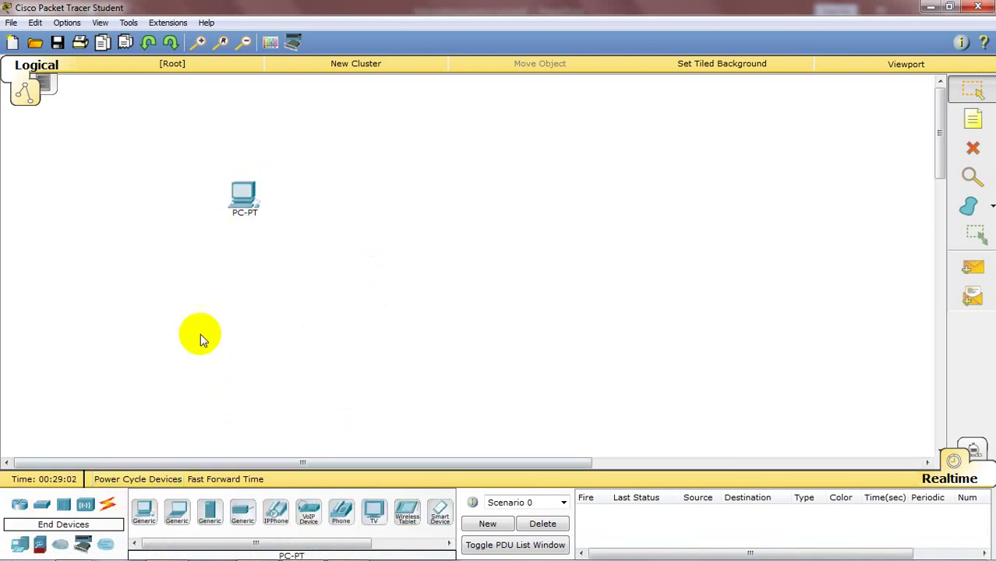
left_click(145, 511)
left_click_drag(145, 511, 412, 197)
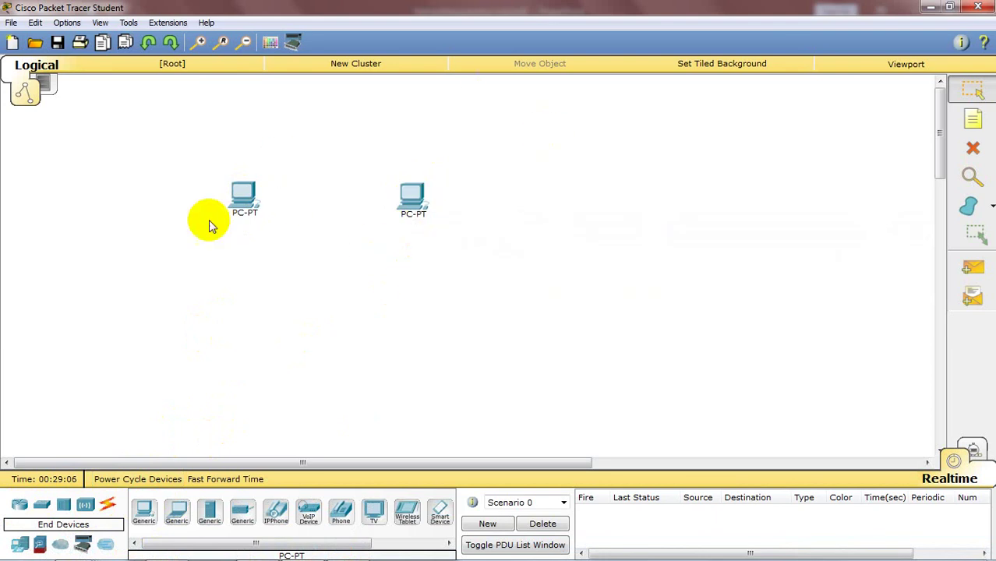
Connect the two PCs with a Copper Cross-Over cable, using FastEthernet0 on both.
left_click(108, 509)
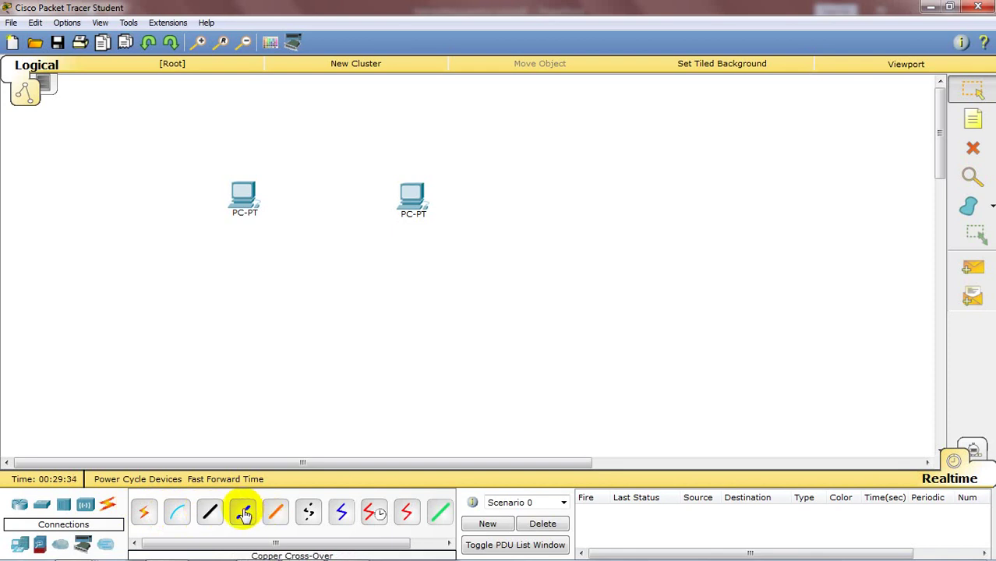
left_click(244, 514)
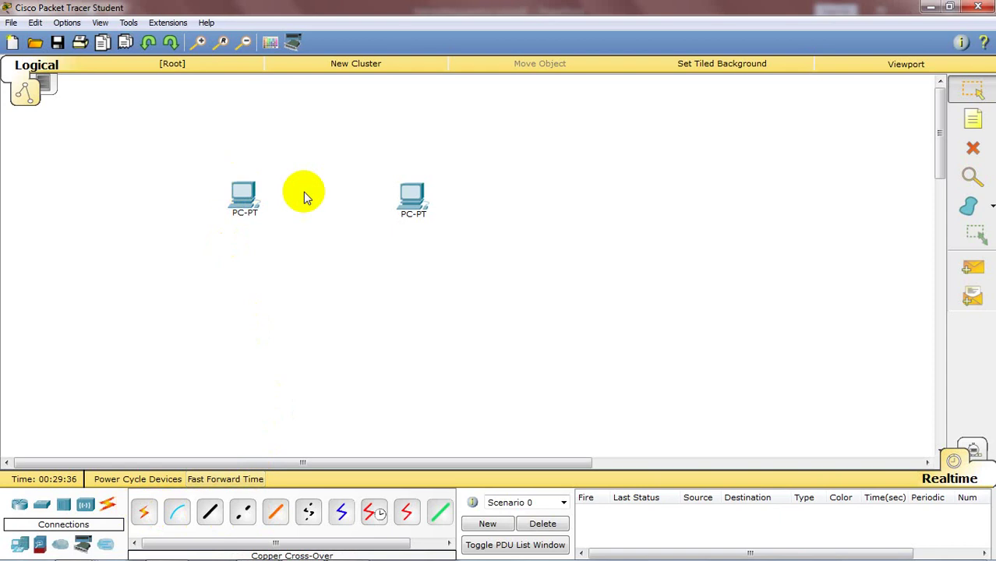
left_click(242, 513)
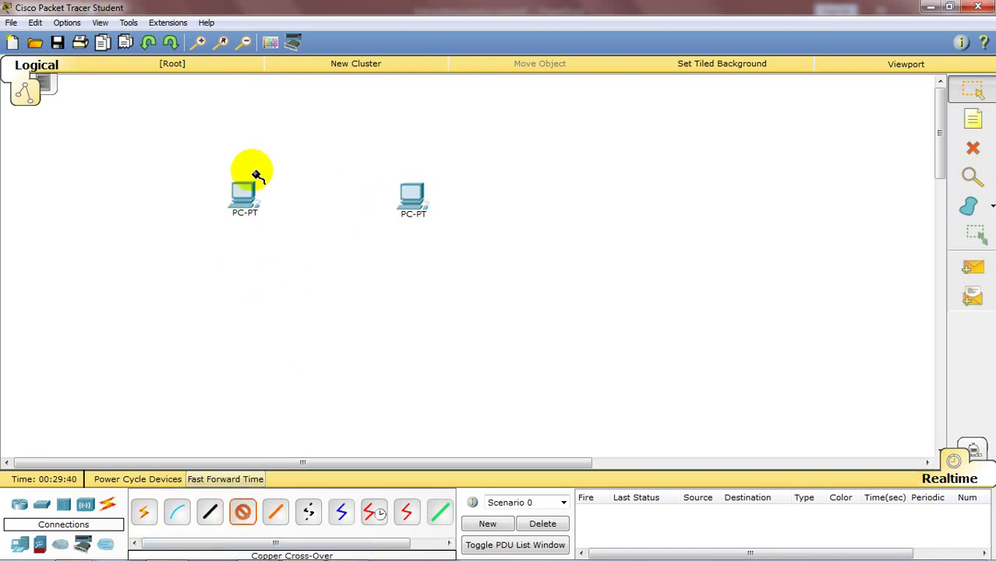
left_click(244, 193)
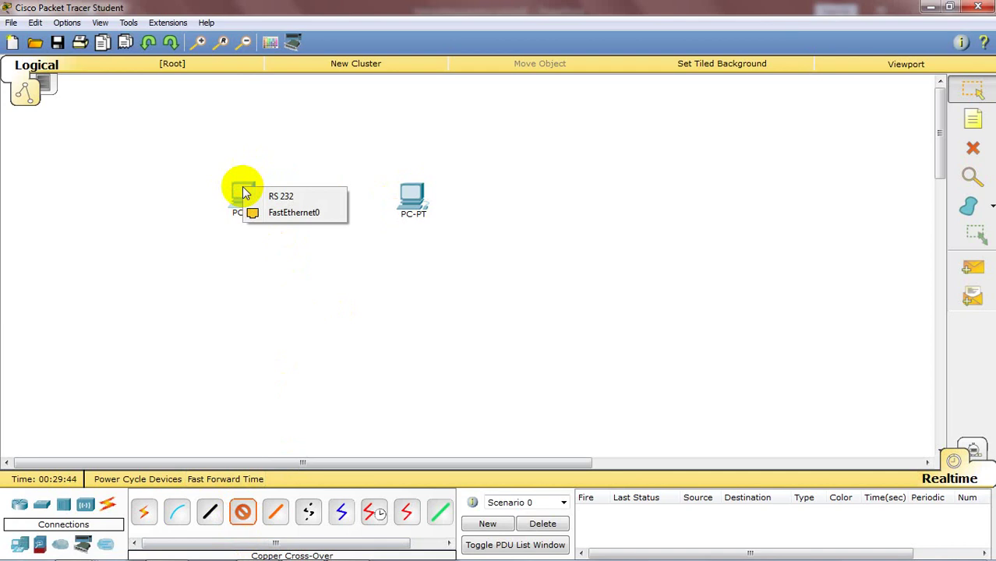
left_click(288, 213)
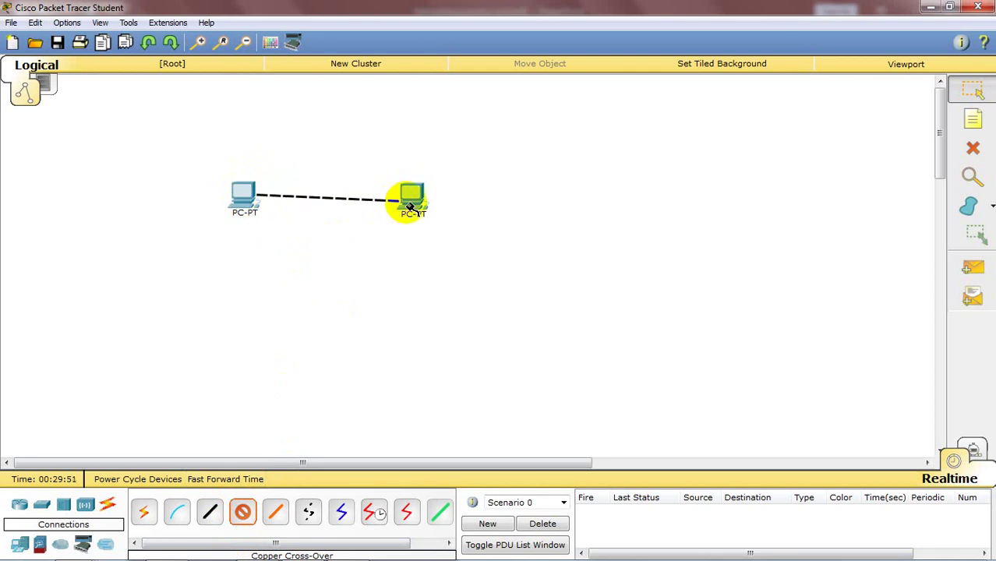
mouse_move(416, 192)
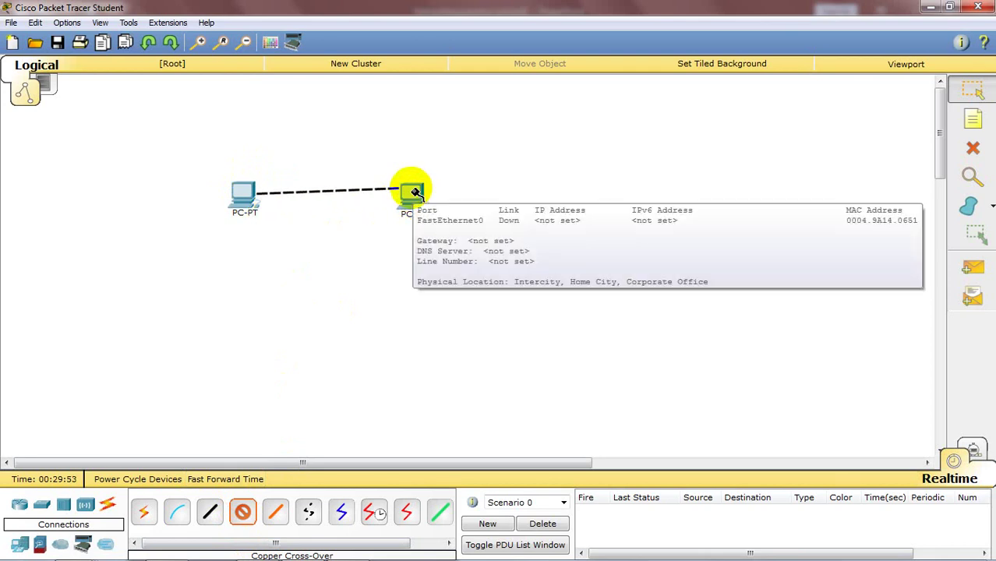
left_click(415, 192)
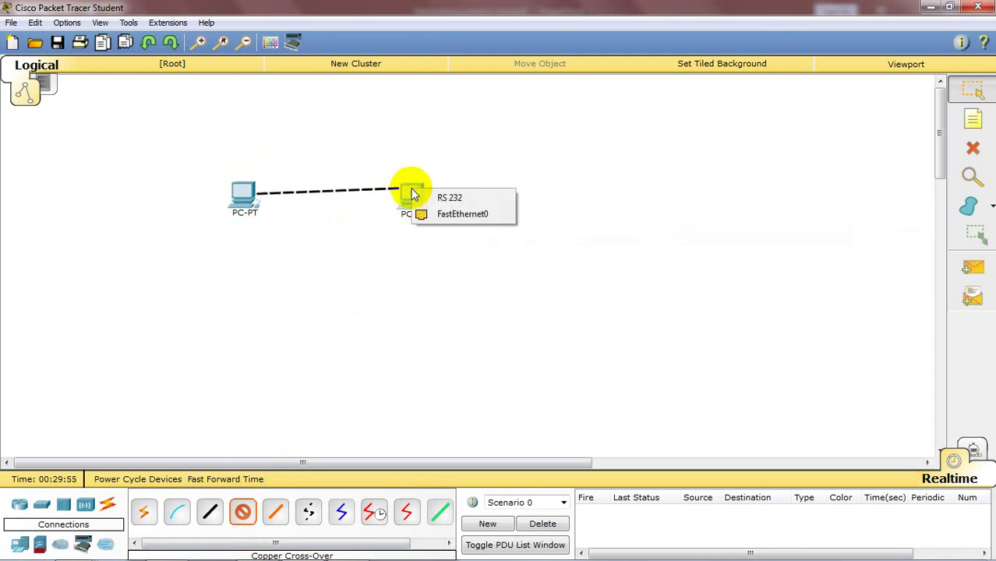
left_click(425, 214)
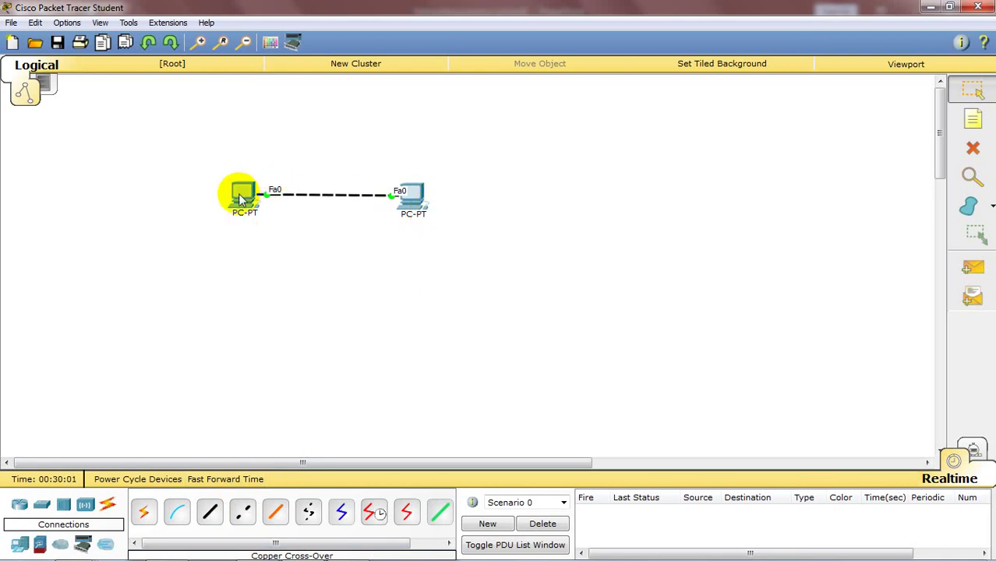
Give PC0, the first PC, the static IP address 192.168.20.2 with subnet mask 255.255.255.0, and close its configuration.
left_click(239, 193)
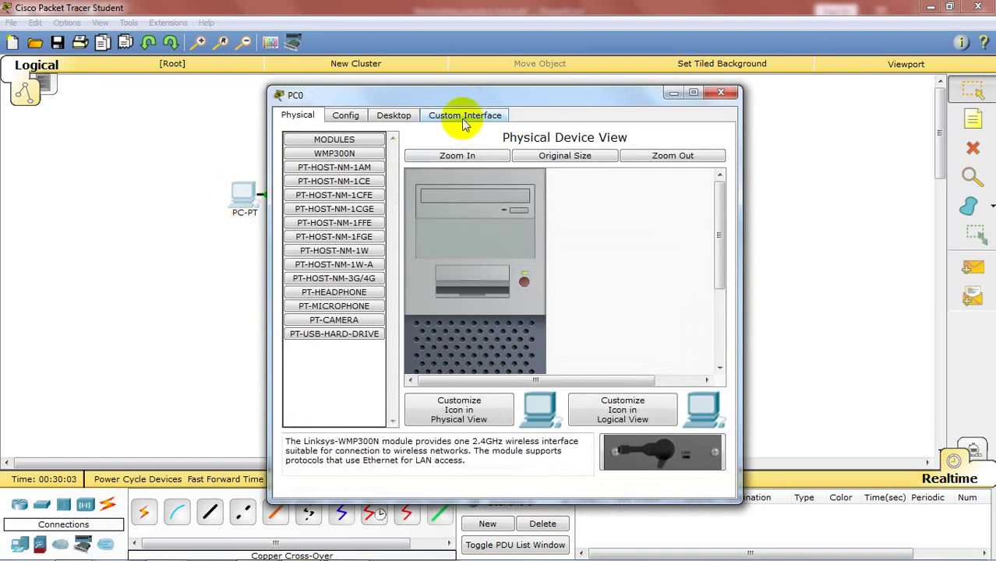
left_click_drag(446, 98, 378, 81)
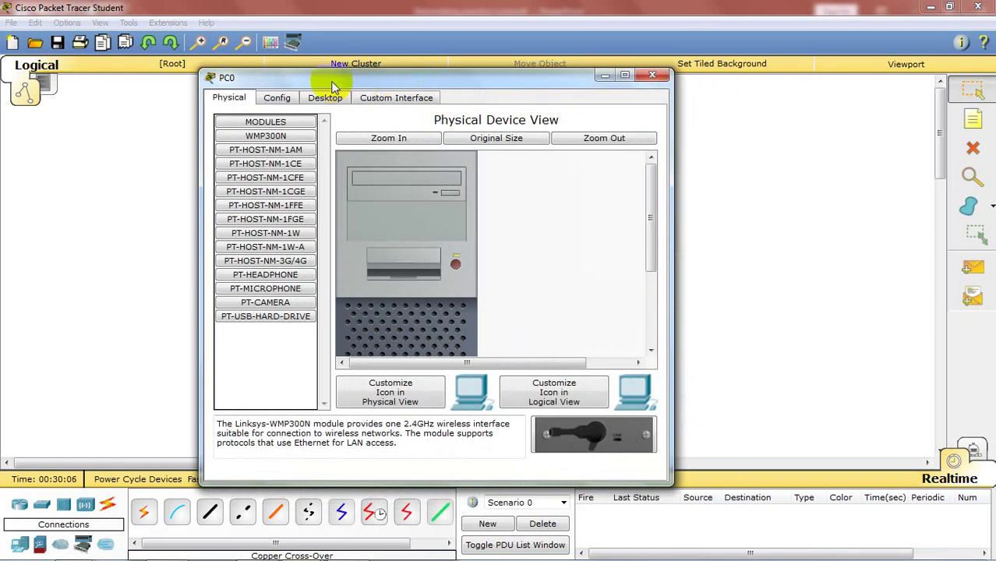
left_click(322, 102)
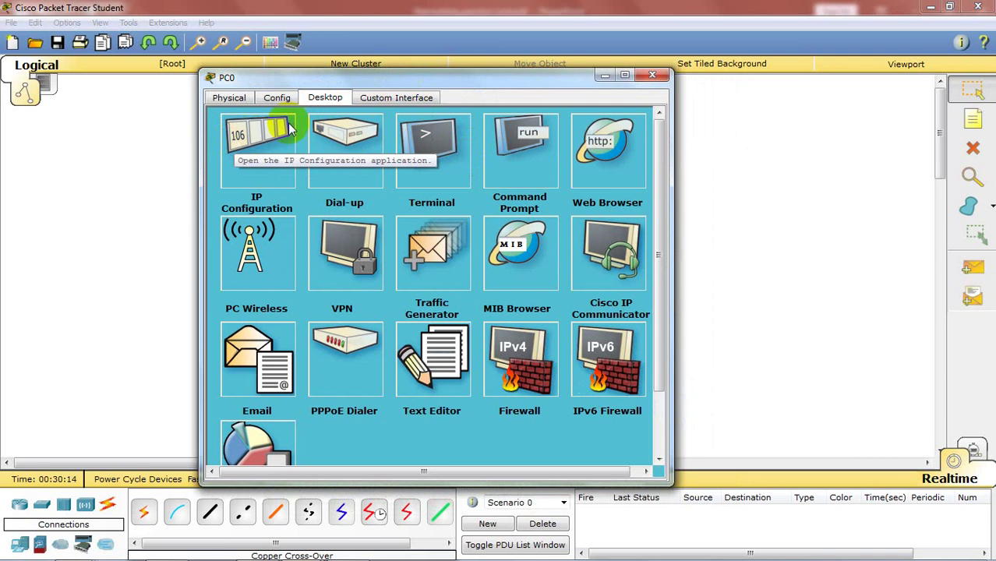
left_click(239, 178)
left_click(373, 184)
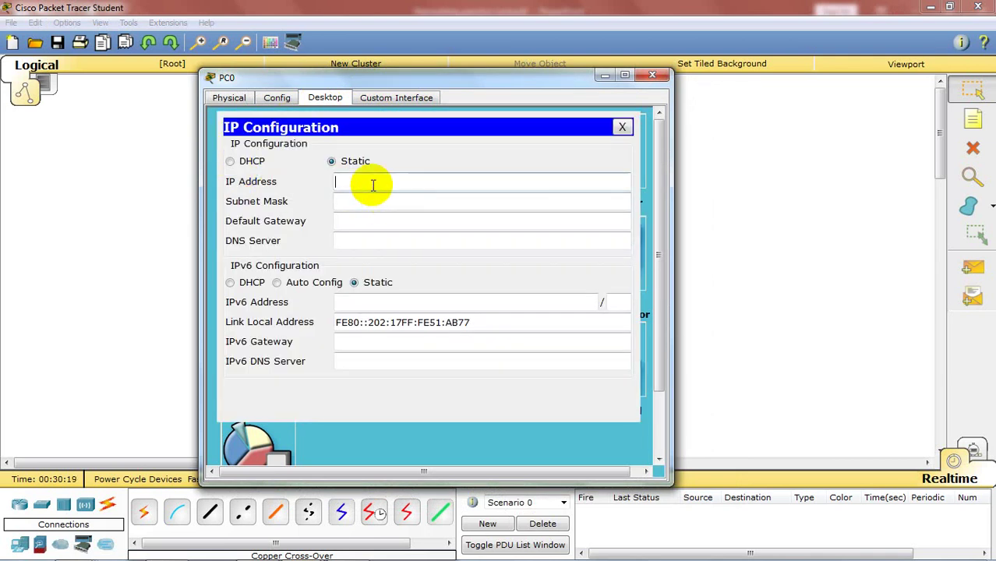
type("192.168")
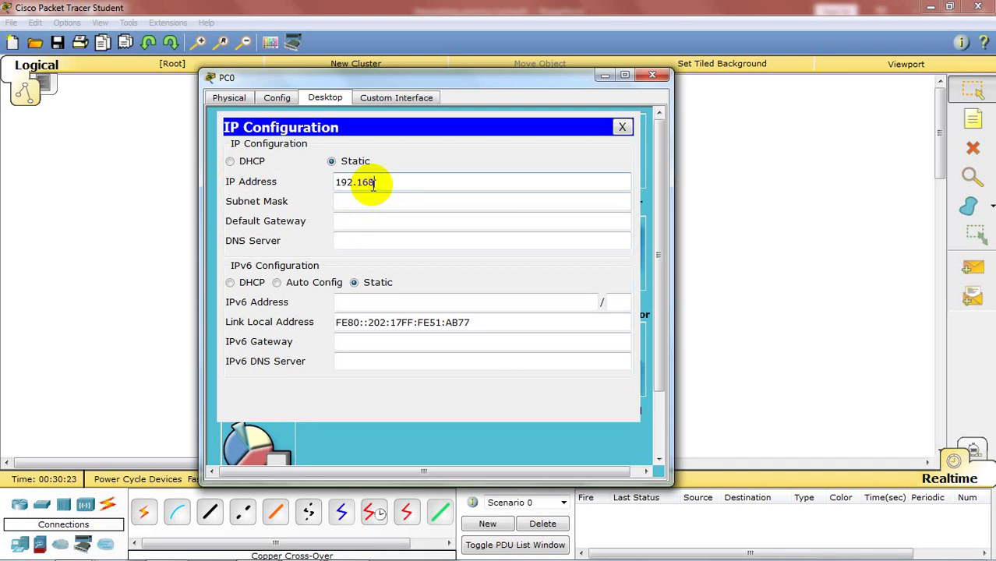
type(".20.2")
left_click(425, 205)
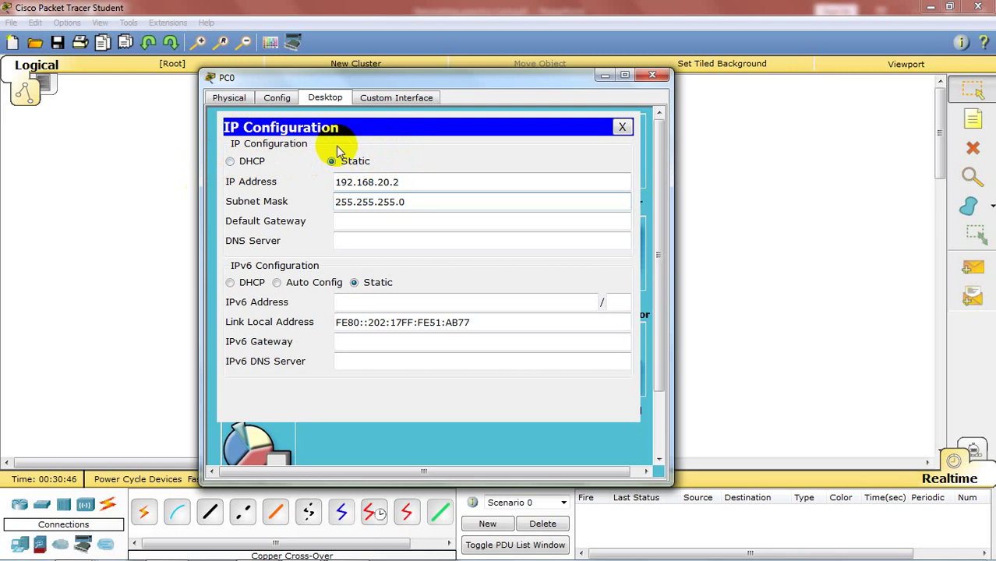
left_click_drag(411, 184, 315, 183)
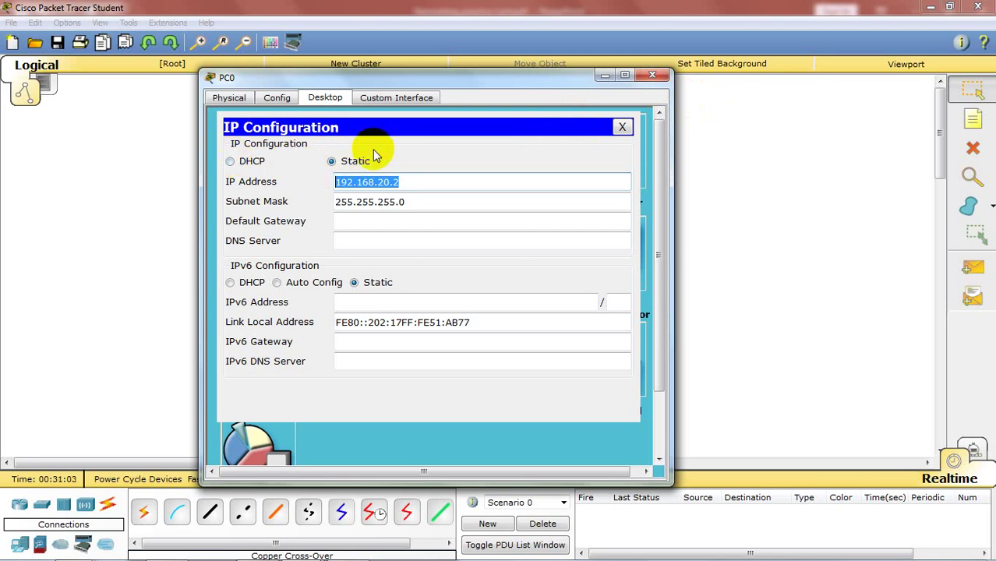
left_click(416, 187)
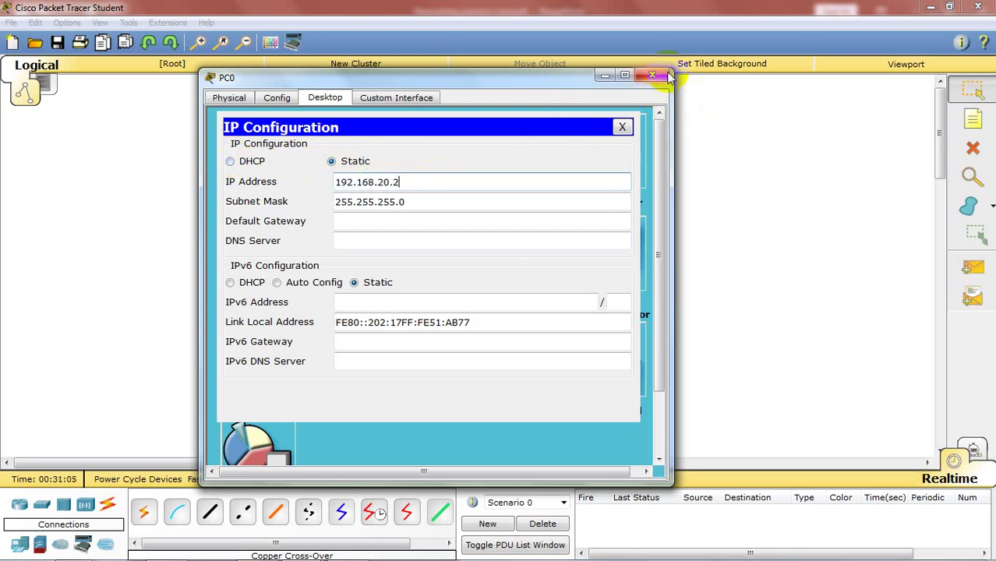
left_click(624, 126)
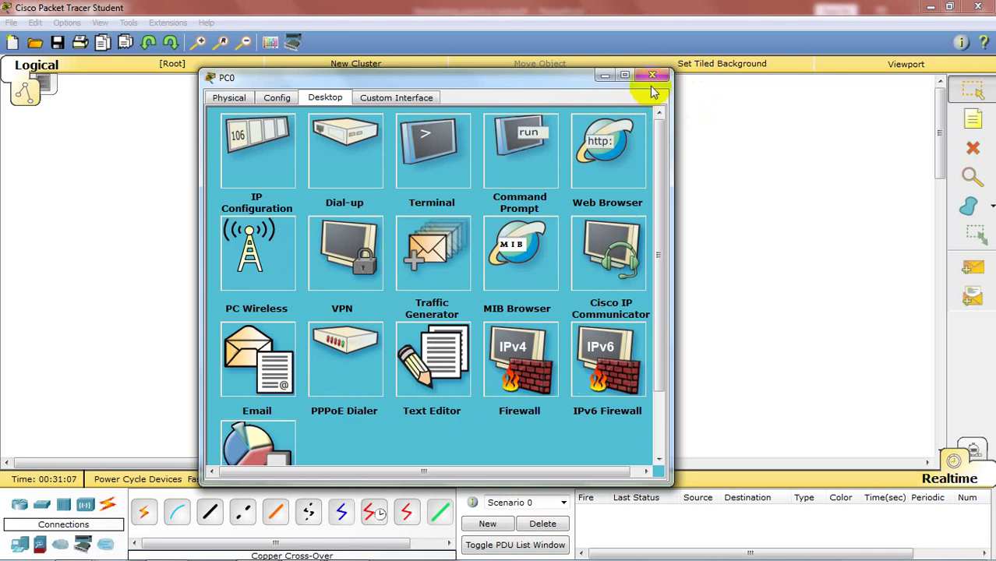
left_click(652, 77)
Open the IP Configuration application of PC1, the second PC.
left_click(409, 195)
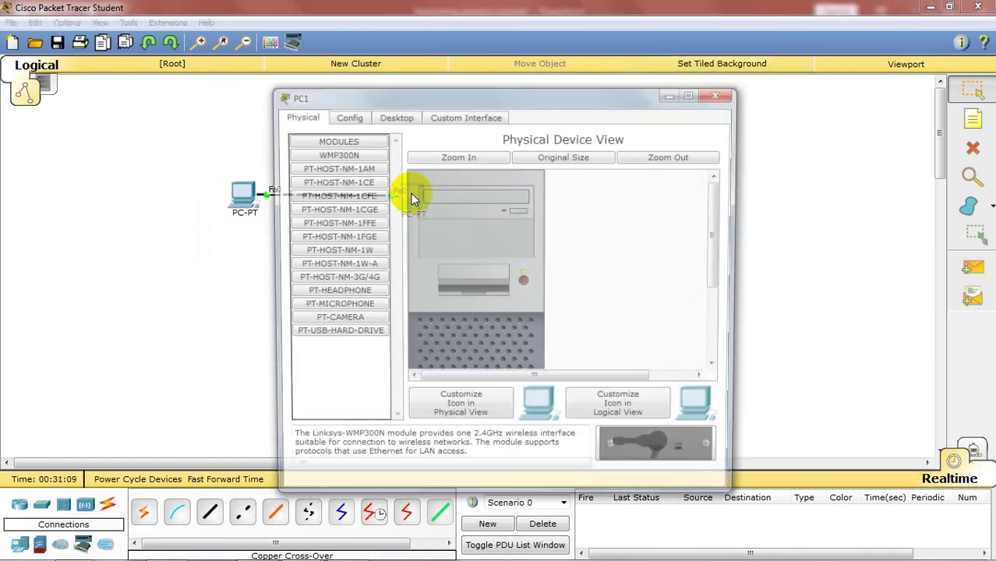
left_click(390, 115)
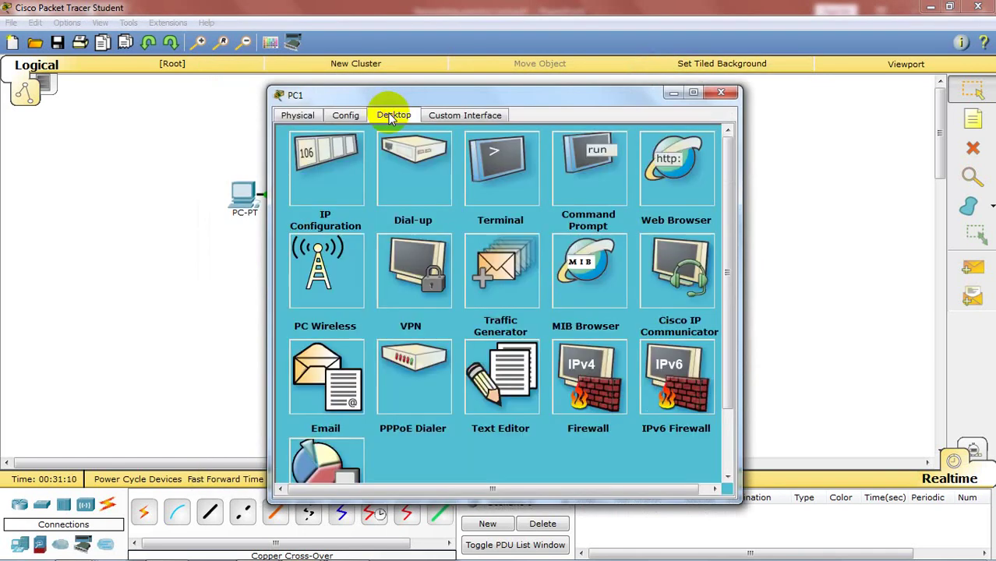
left_click(340, 167)
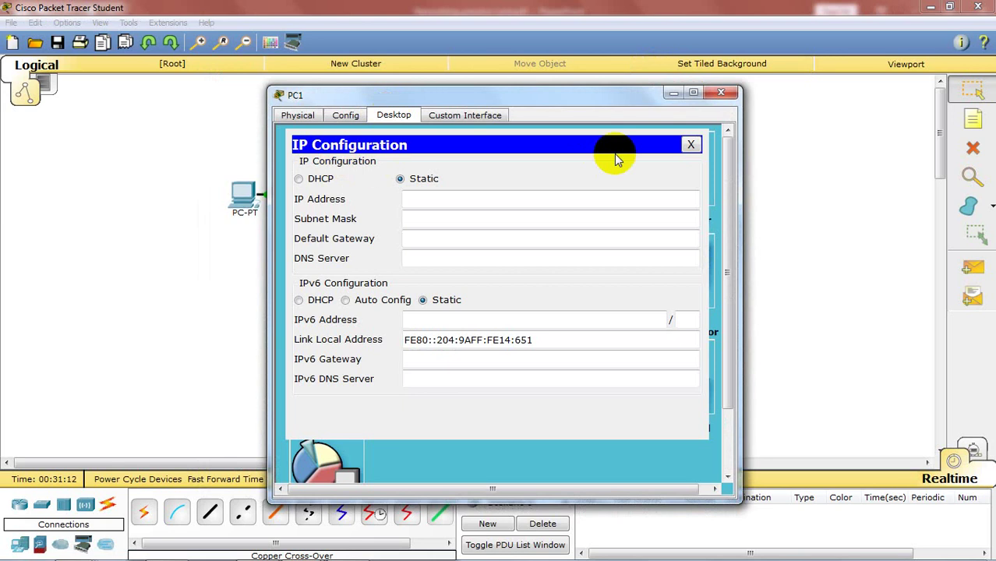
Try to assign PC1 the first PC's address, 192.168.20.2.
left_click(505, 200)
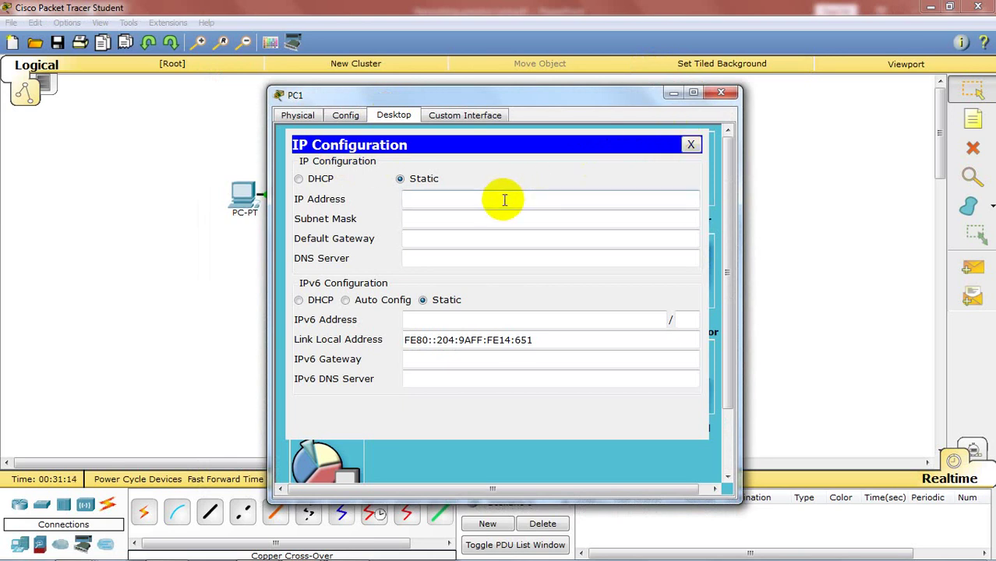
type("192.168.20.3")
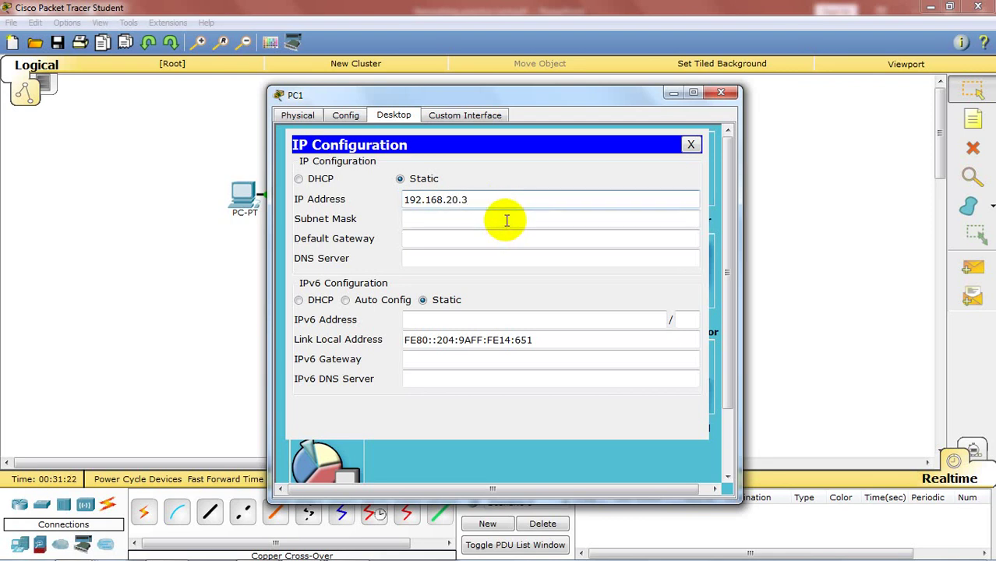
key("BackSpace")
type("2")
left_click(506, 220)
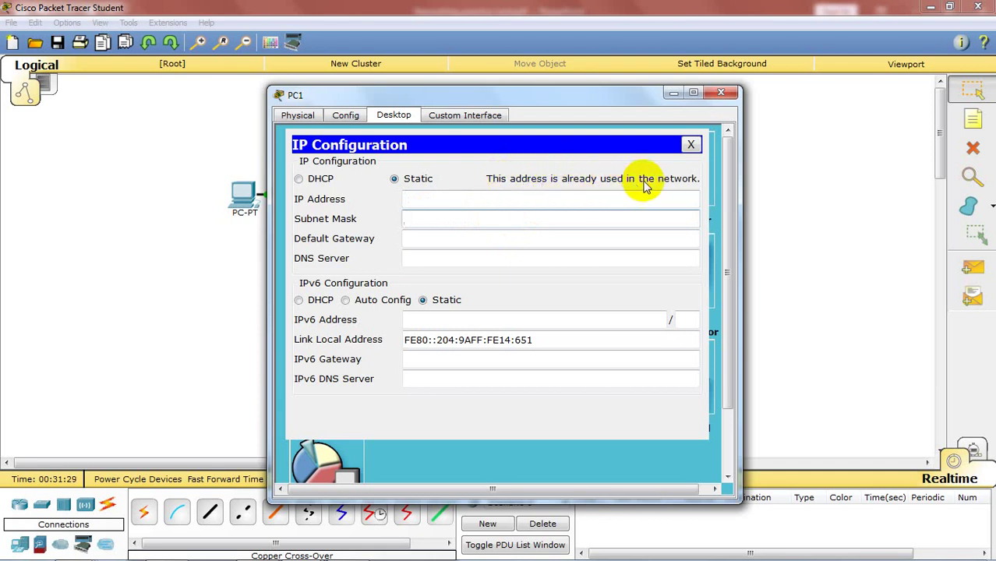
Give PC1 the static IP address 192.168.20.3 with subnet mask 255.255.255.0, and close its configuration.
left_click(525, 205)
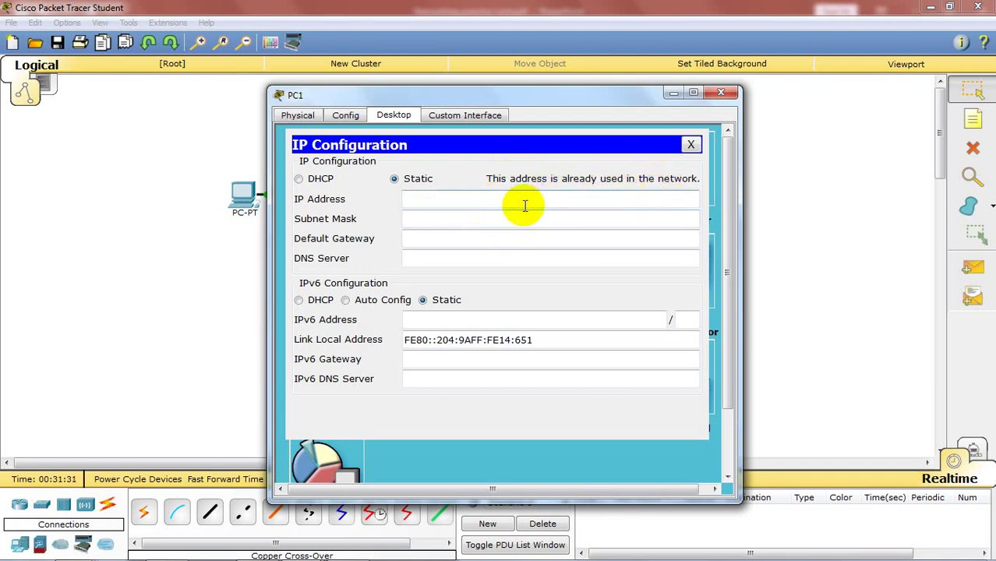
type("192.168.20.3")
left_click(531, 219)
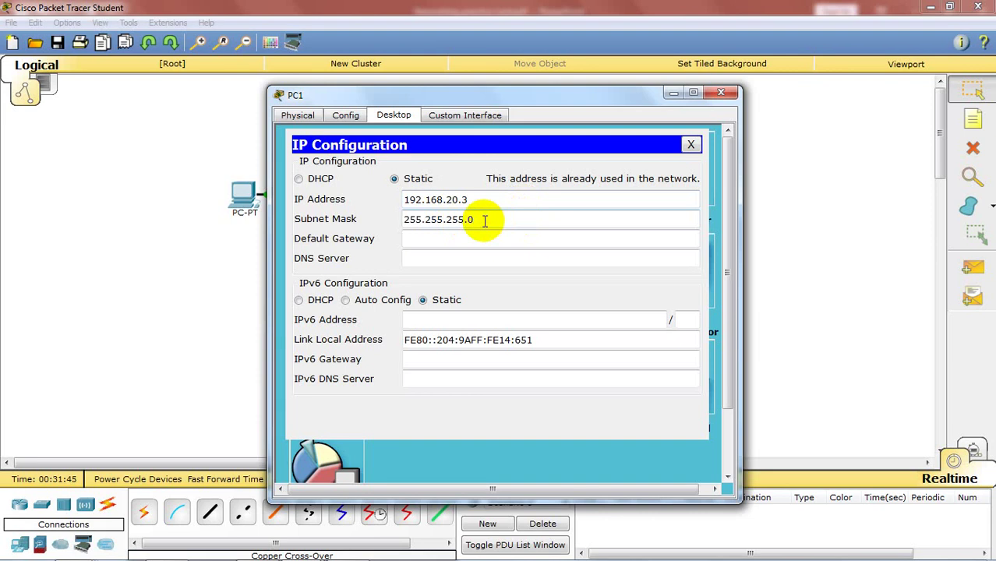
left_click(691, 144)
left_click(723, 92)
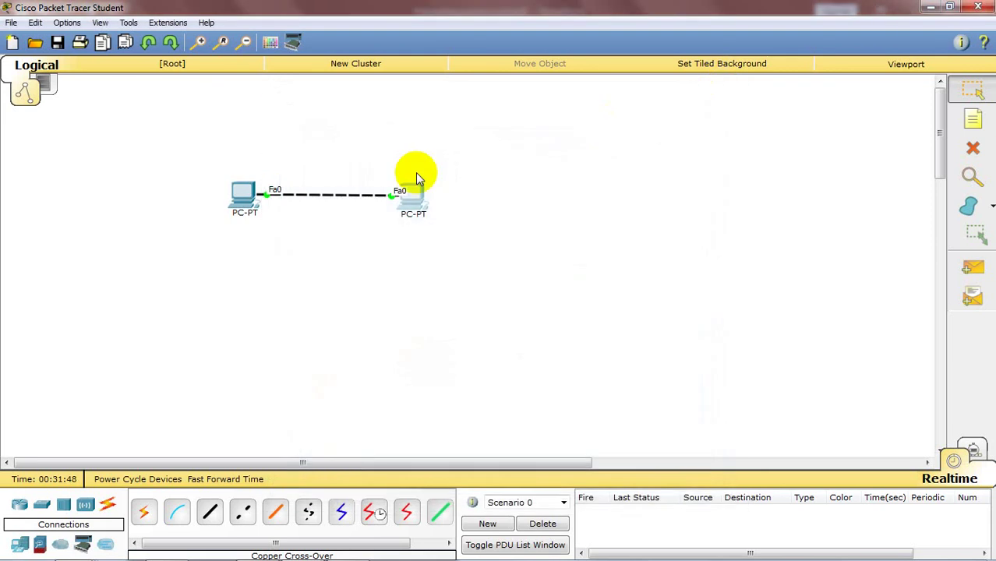
Ping 192.168.20.3 from PC0's Command Prompt, review the replies in the enlarged window, and close it.
left_click(242, 194)
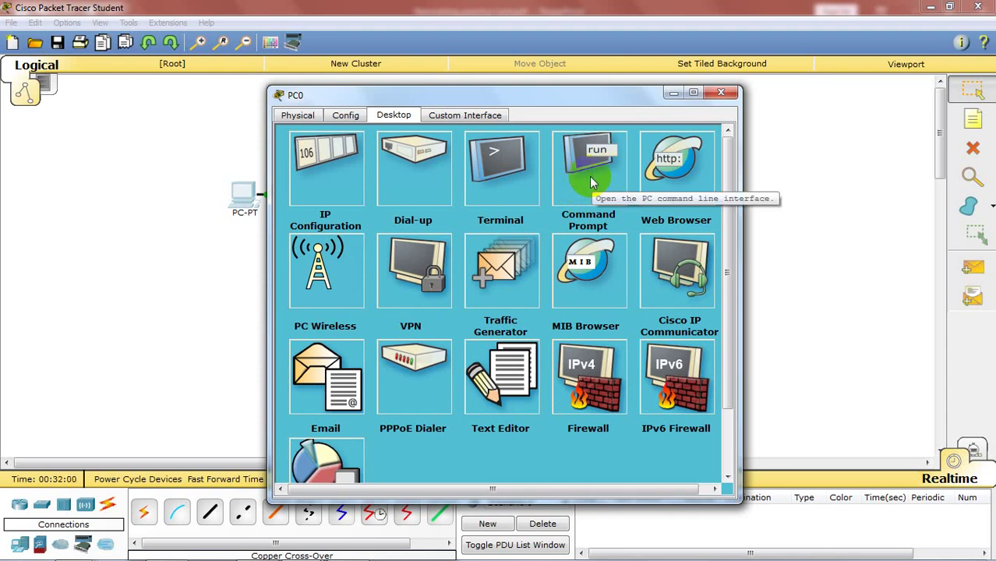
left_click(590, 182)
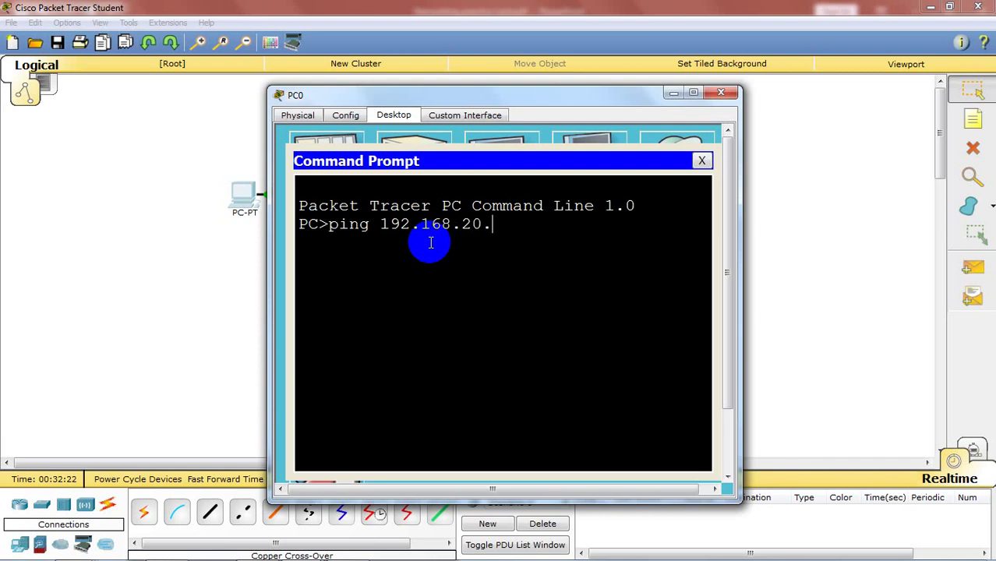
key("Return")
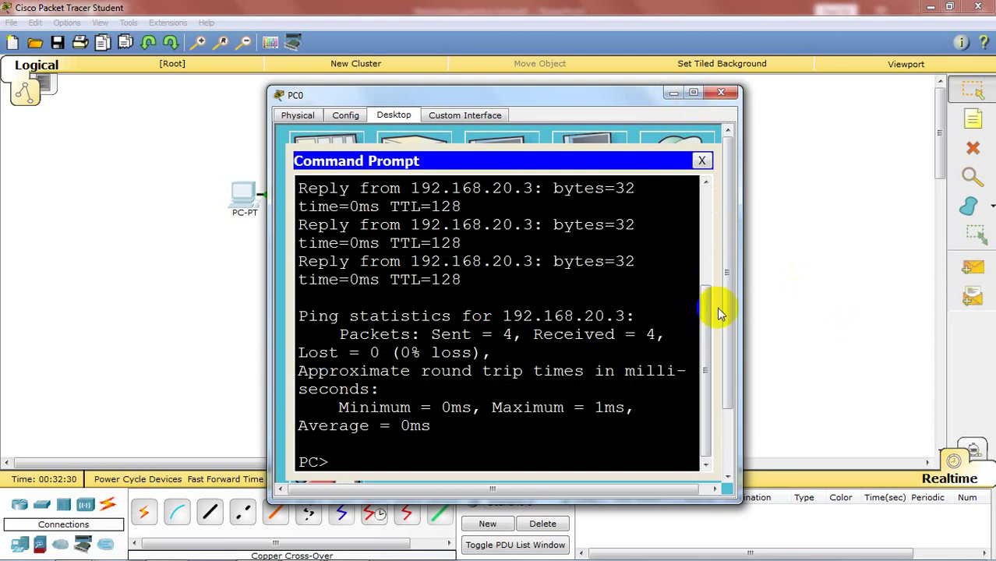
left_click(693, 92)
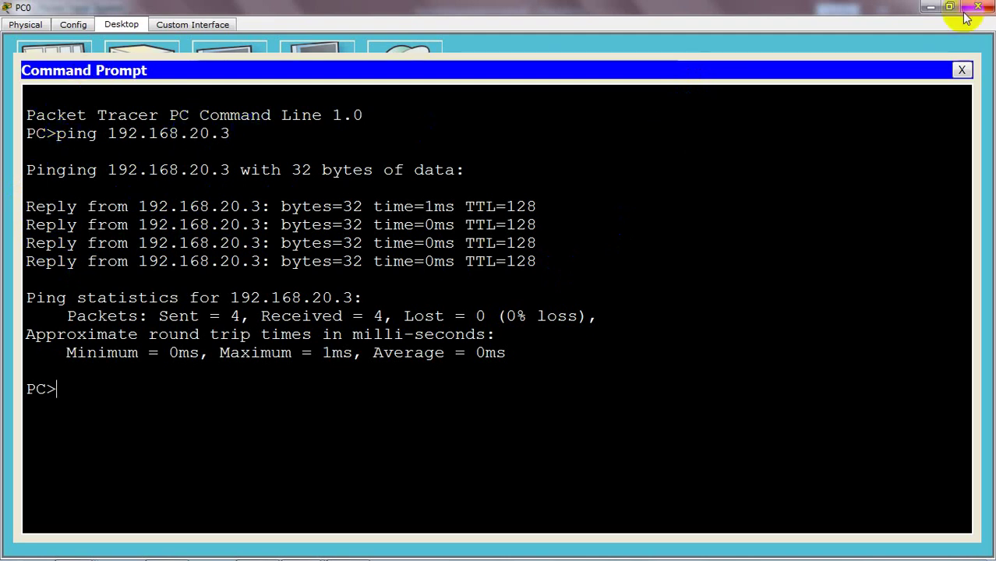
left_click(962, 70)
left_click(979, 6)
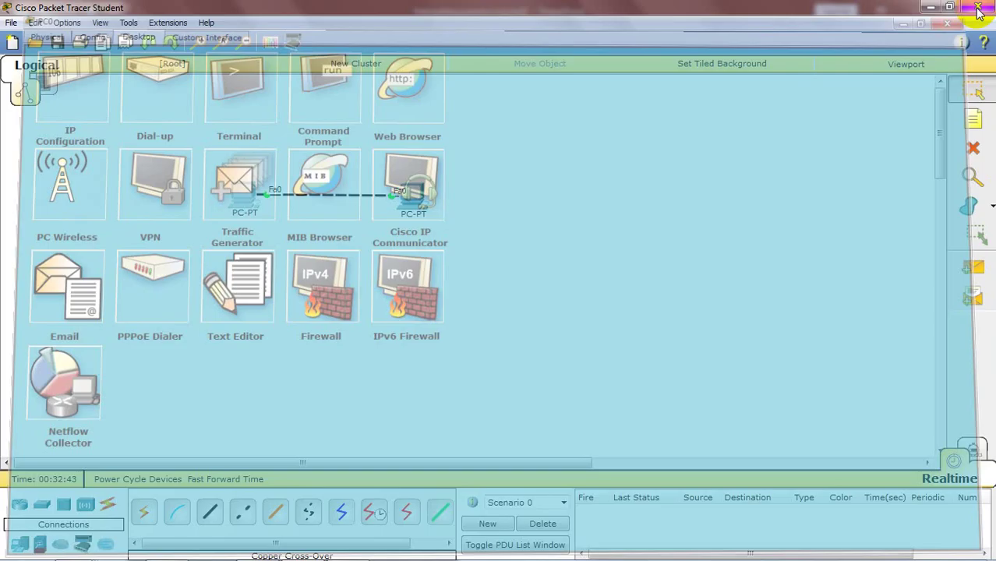
Ping 192.168.20.2 from PC1's Command Prompt, view the replies in the enlarged window, and close it.
left_click(415, 198)
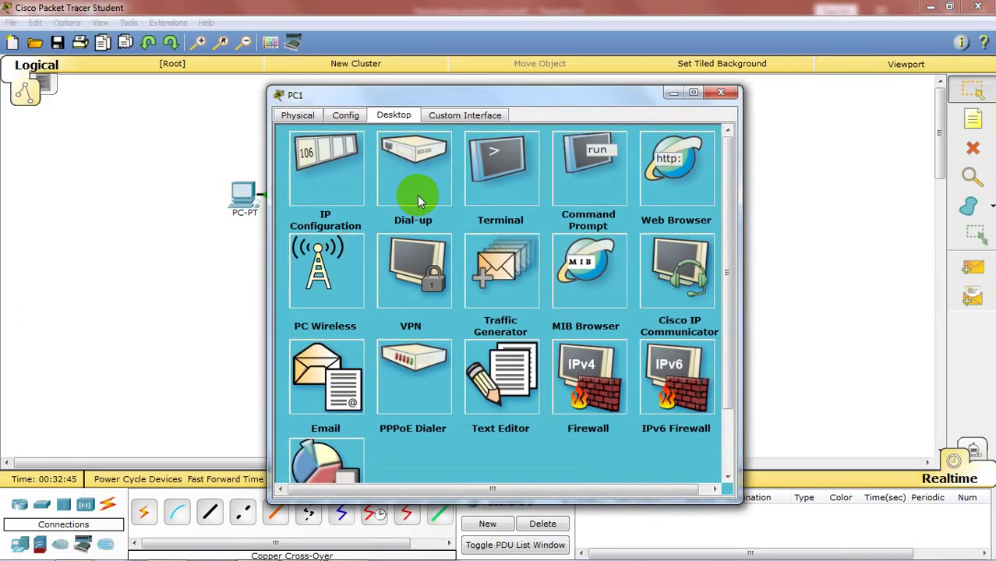
left_click(591, 178)
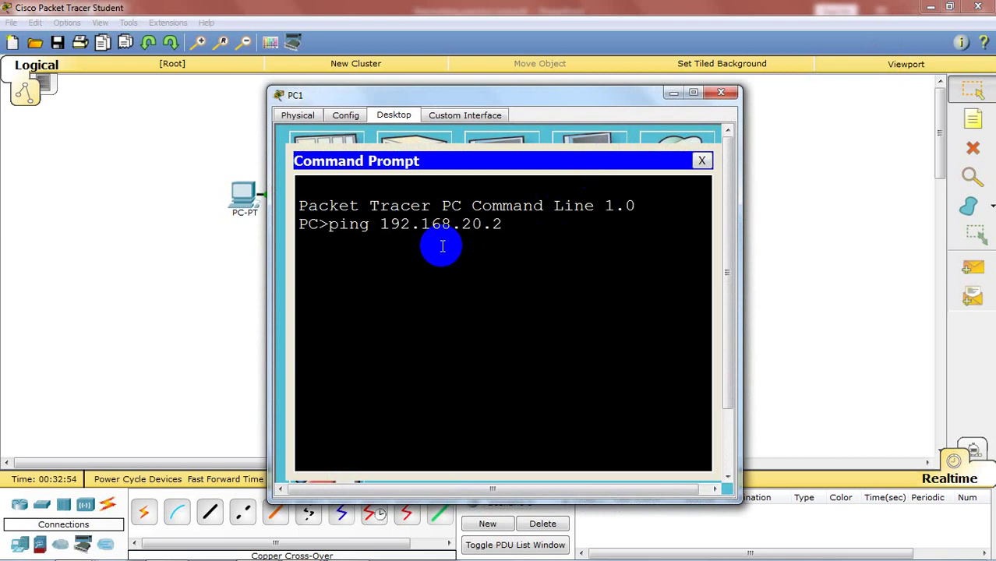
key("Return")
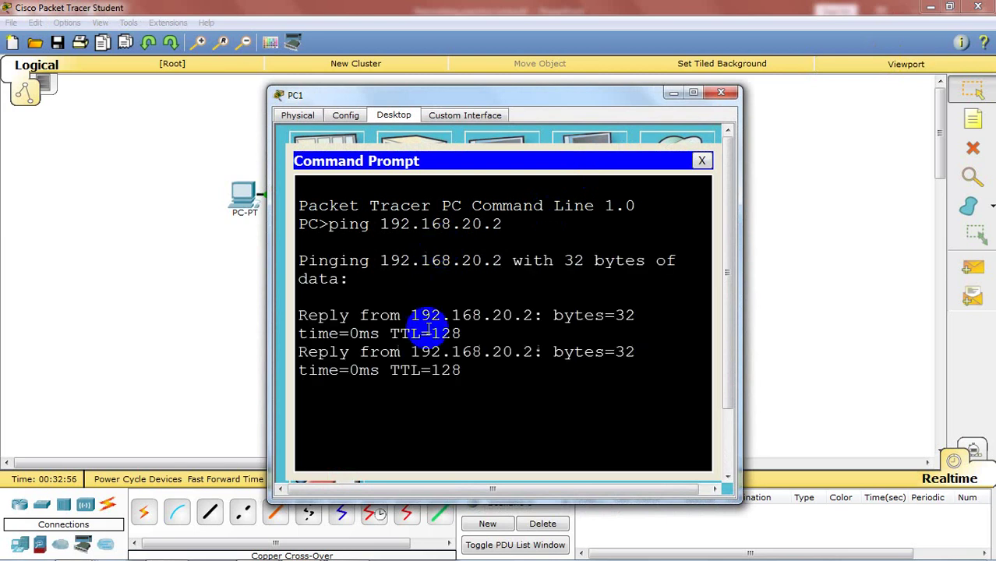
left_click(693, 92)
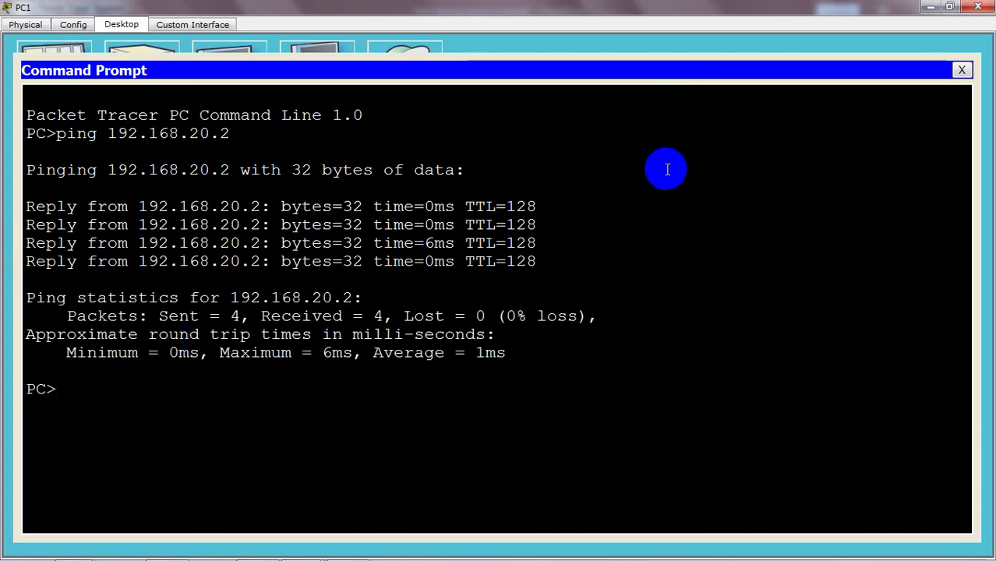
left_click(978, 6)
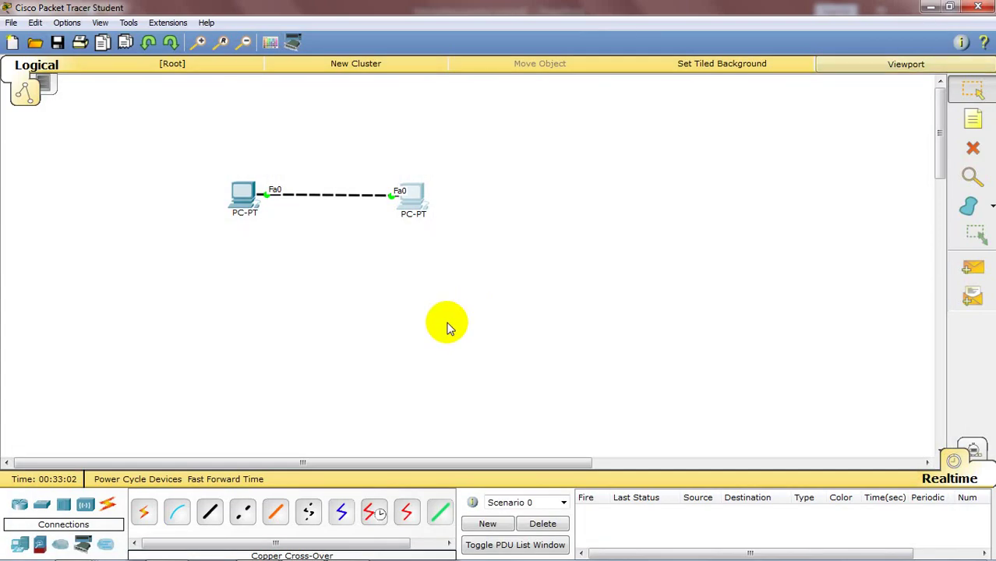
Switch to the PowerPoint lecture, present slide 7 on connecting three PCs through a hub, and end the show.
left_click(347, 548)
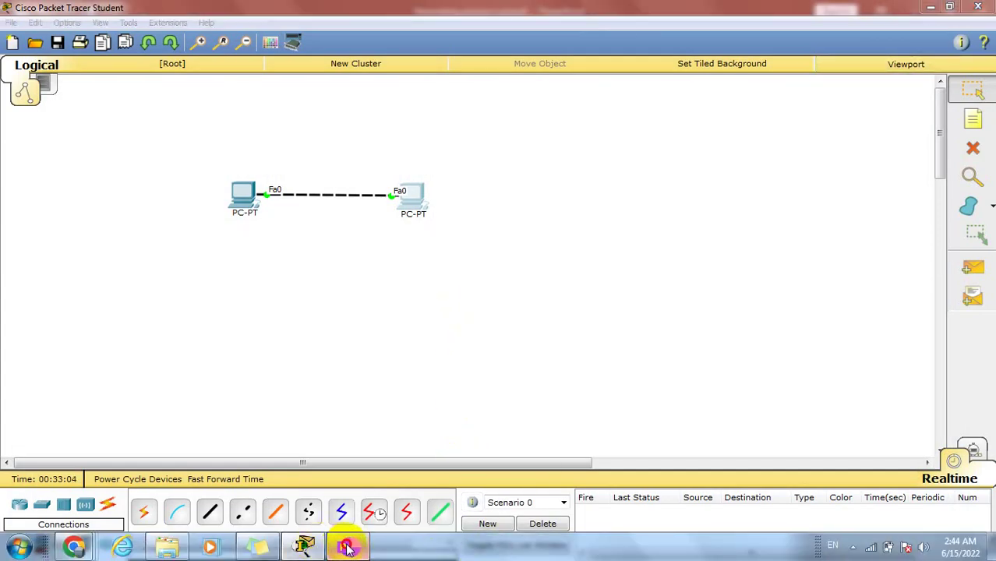
scroll(390, 372, "down", 1)
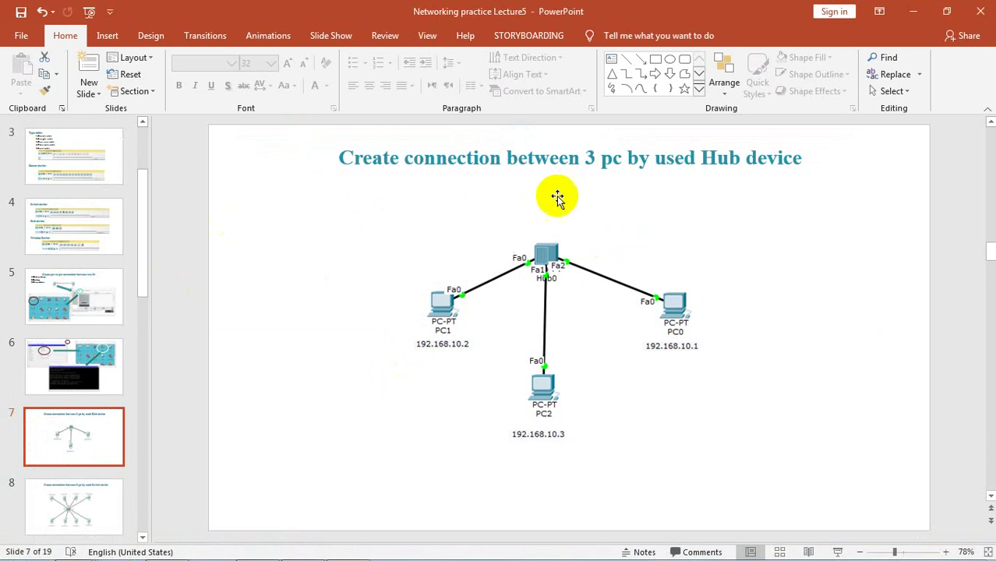
left_click(836, 551)
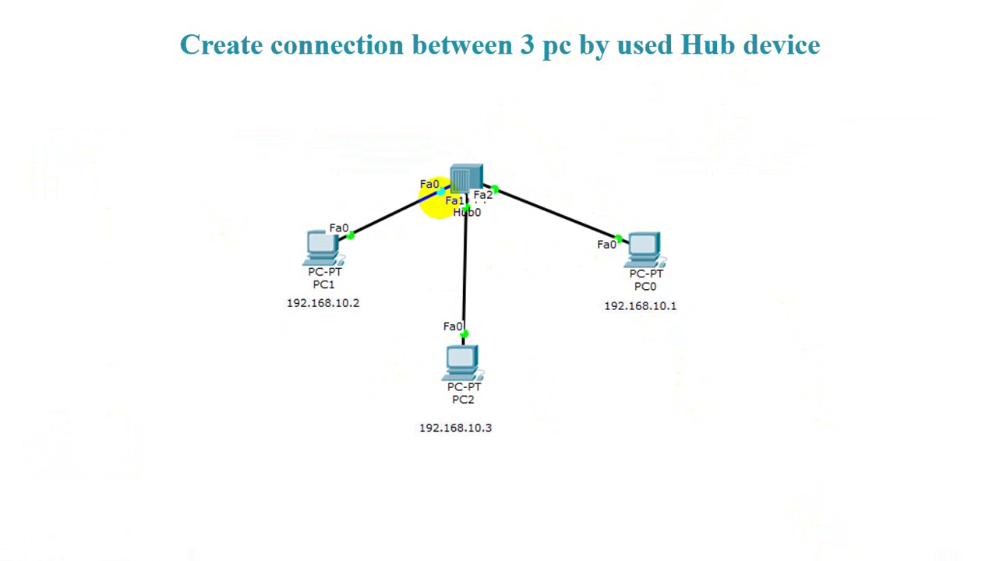
key("Escape")
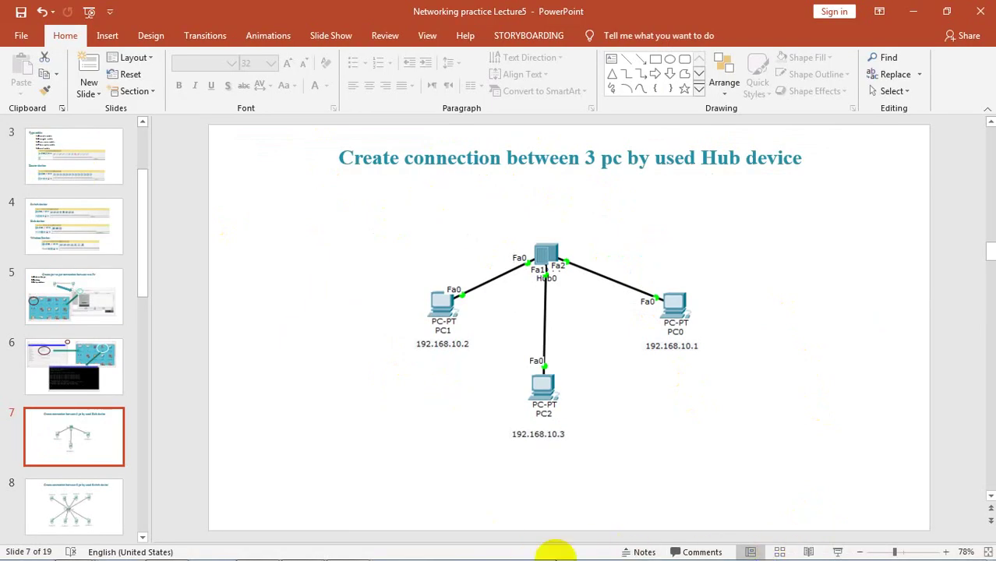
Switch to Cisco Packet Tracer and place three generic PCs in a triangle on an empty area of the workspace.
mouse_move(540, 557)
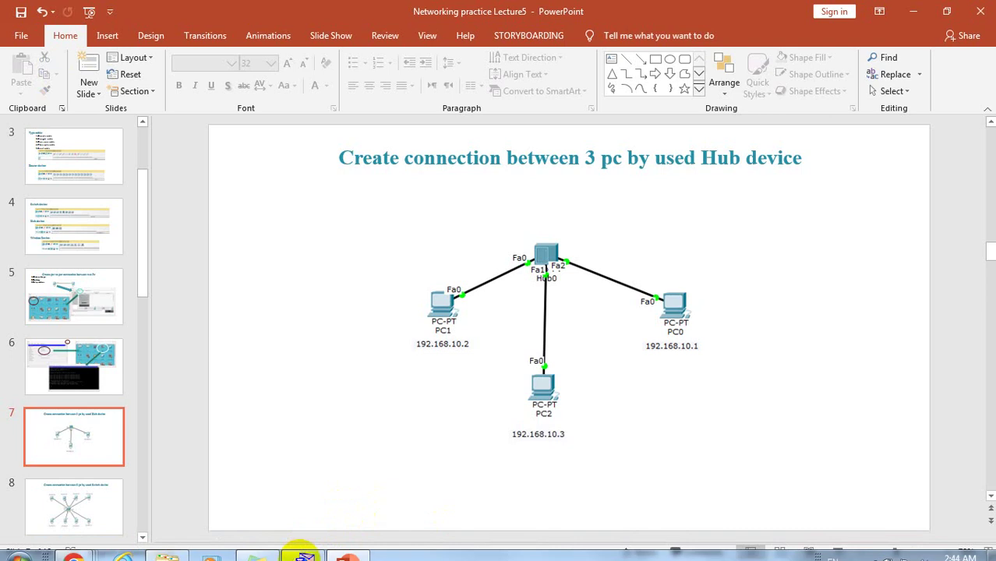
left_click(304, 547)
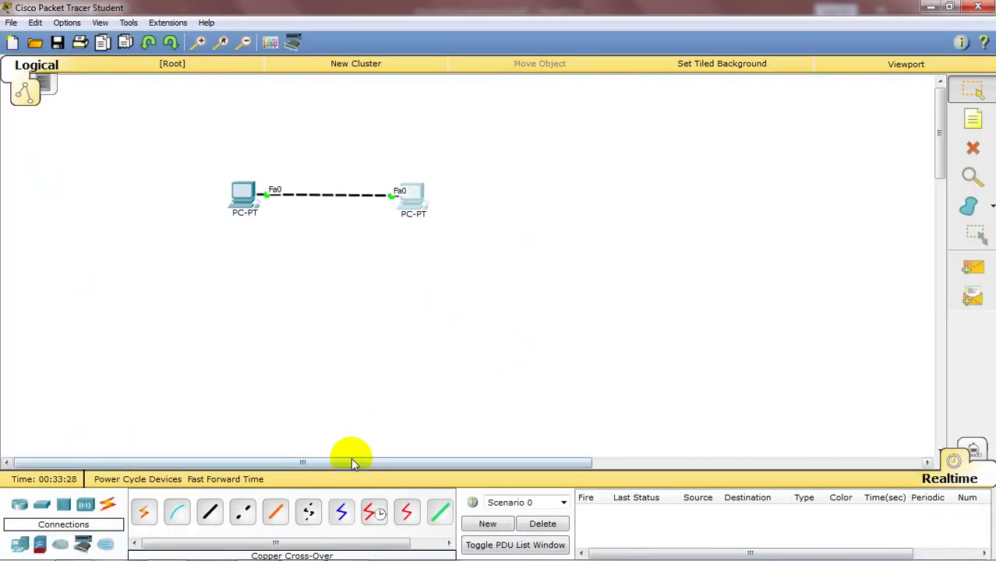
left_click_drag(351, 461, 618, 477)
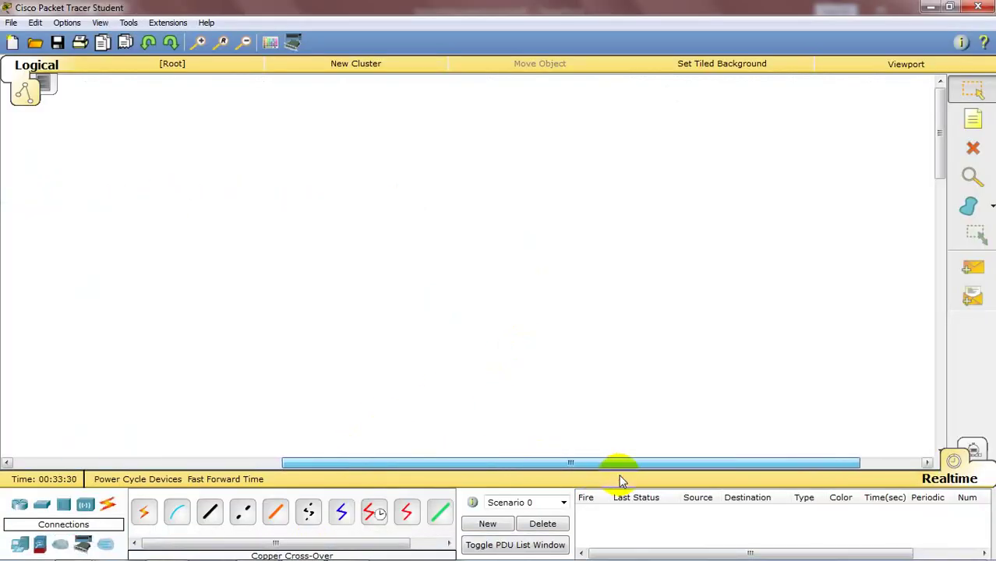
left_click(20, 545)
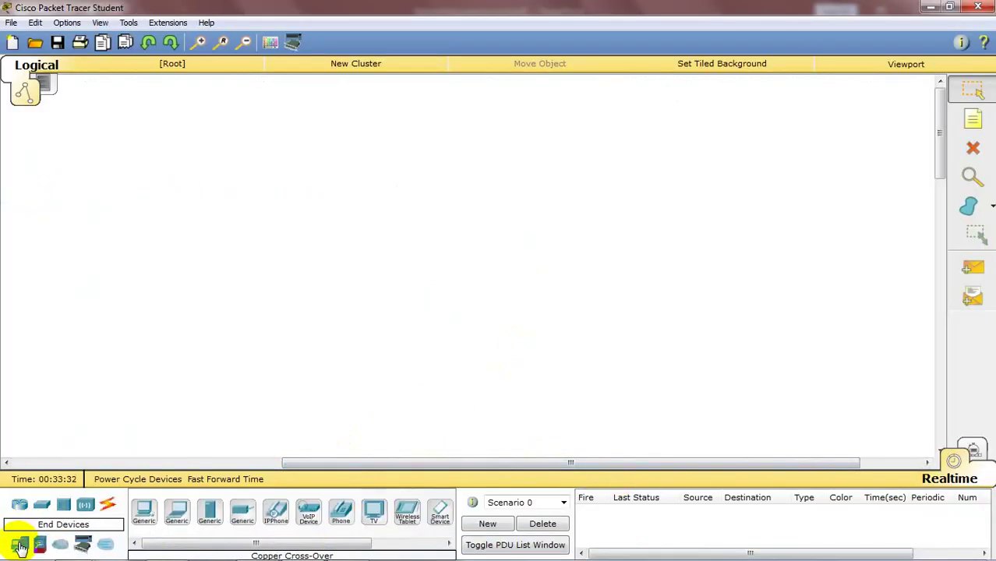
left_click(145, 511)
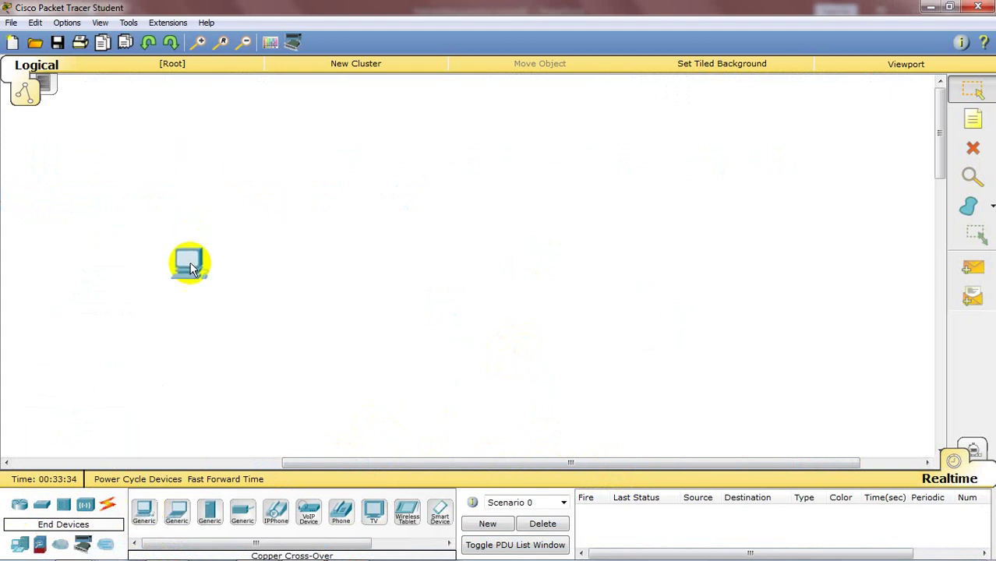
left_click(193, 269)
left_click(144, 511)
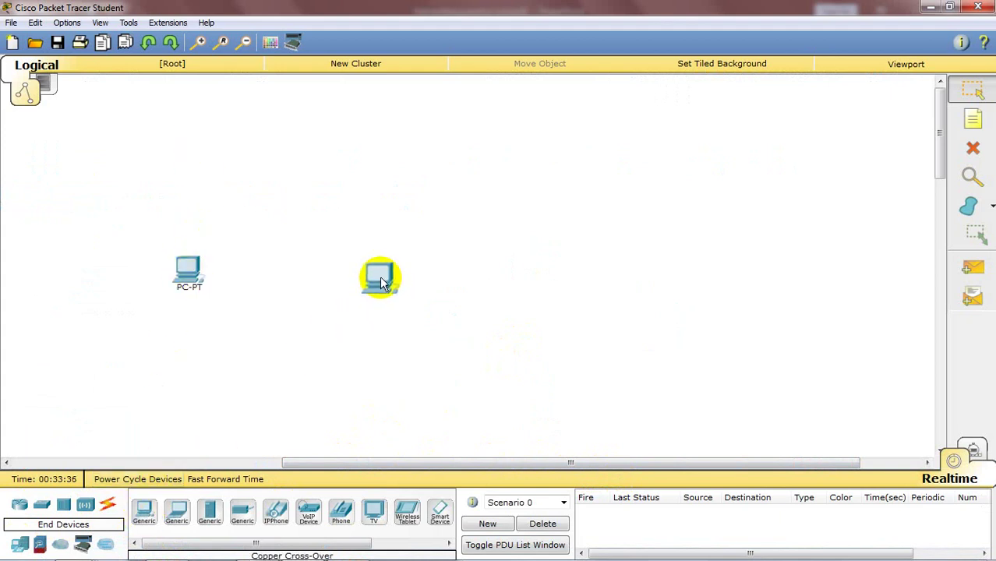
left_click(381, 282)
left_click(144, 511)
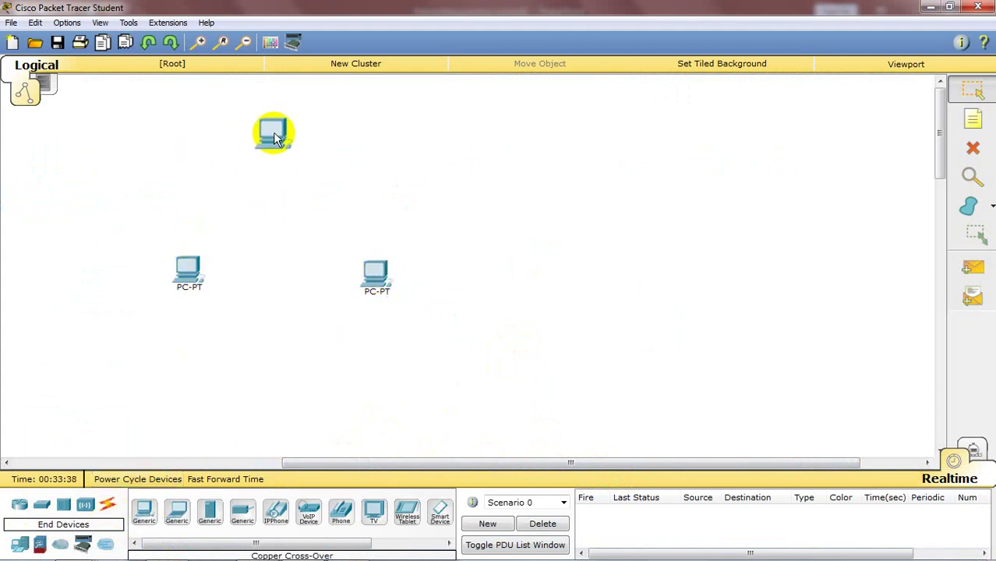
left_click(280, 133)
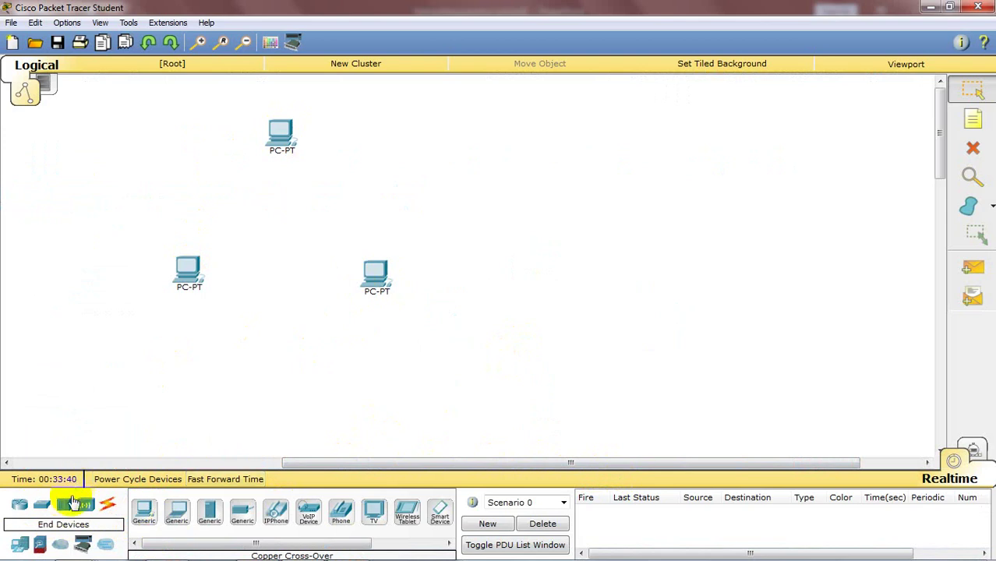
Place a generic hub in the middle of the three PCs.
left_click(64, 505)
left_click(144, 510)
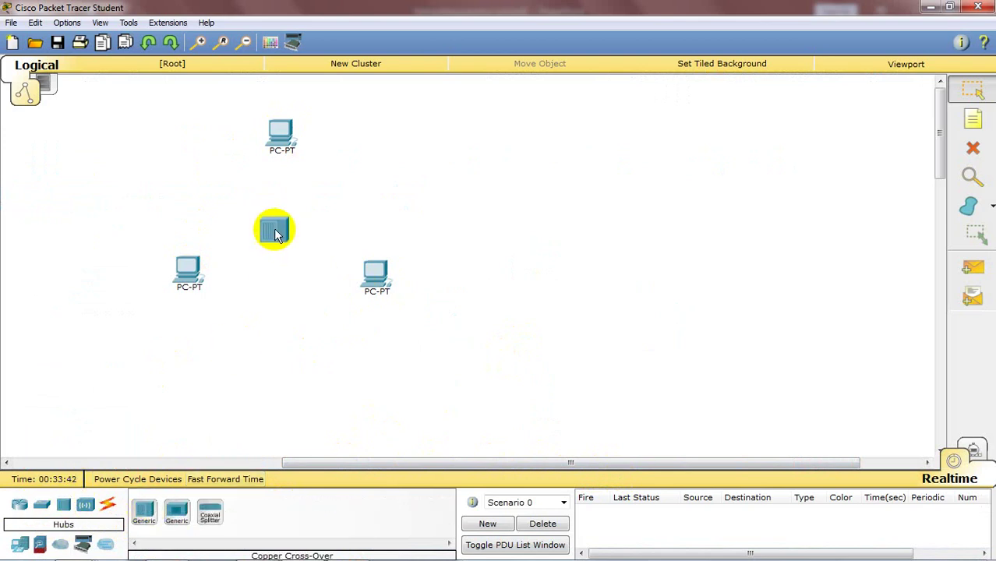
left_click(274, 234)
Connect the hub to the lower-left PC using the automatically chosen connection type.
left_click(107, 505)
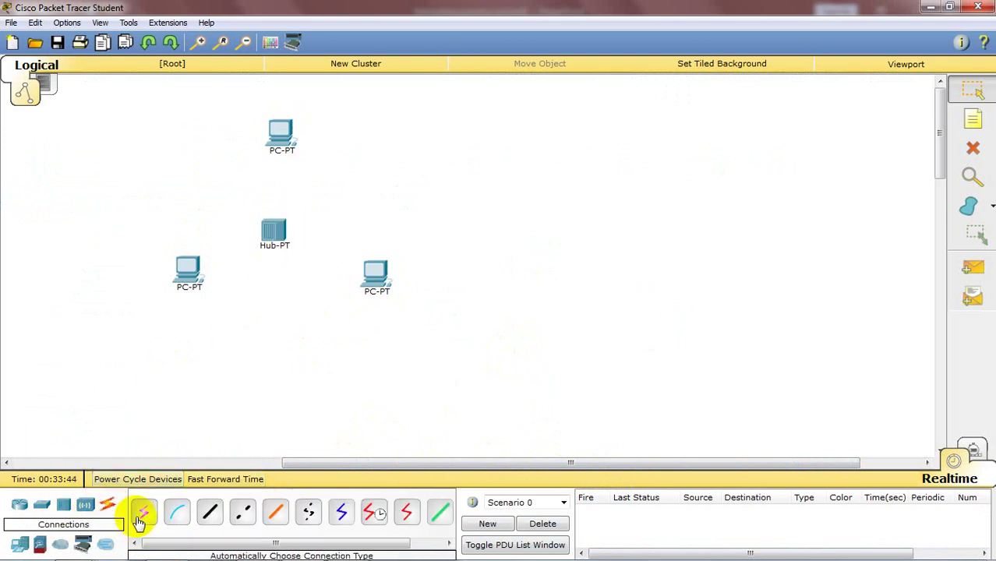
left_click(142, 516)
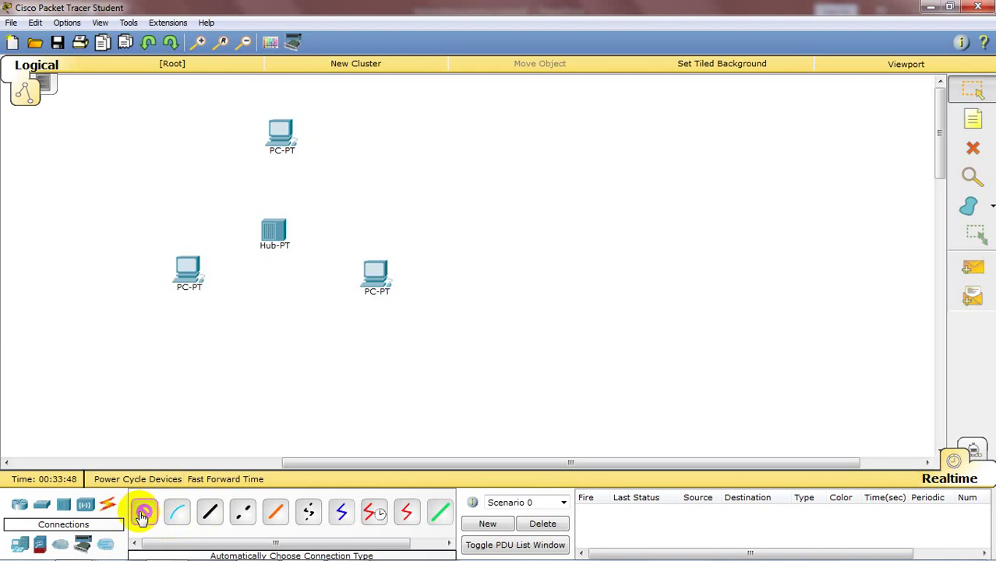
left_click(272, 231)
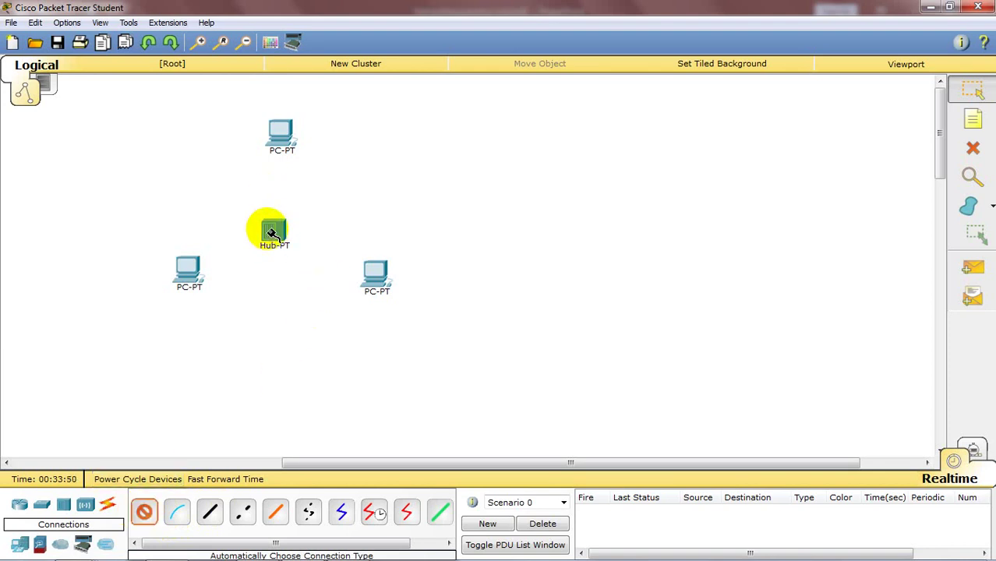
left_click(186, 265)
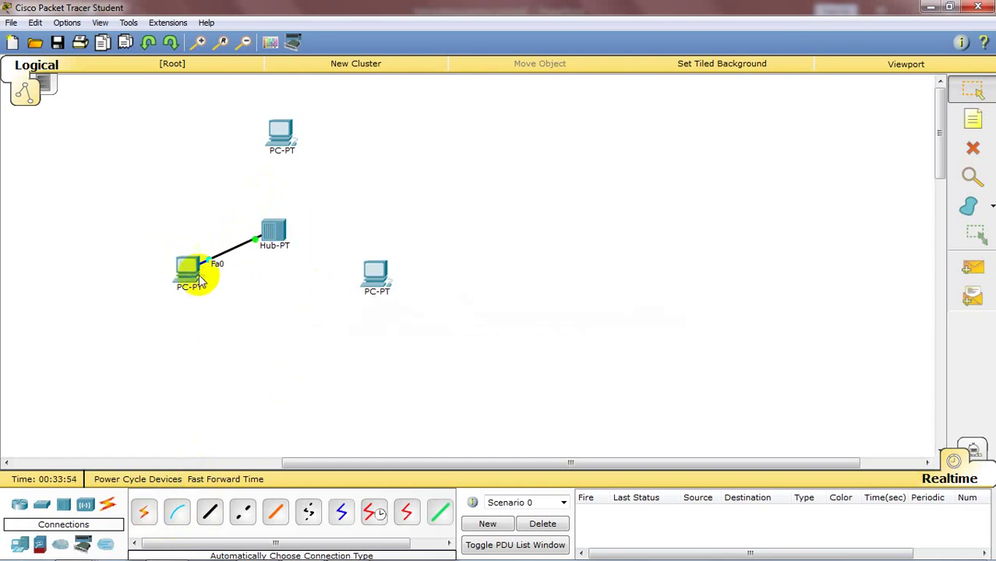
left_click(201, 266)
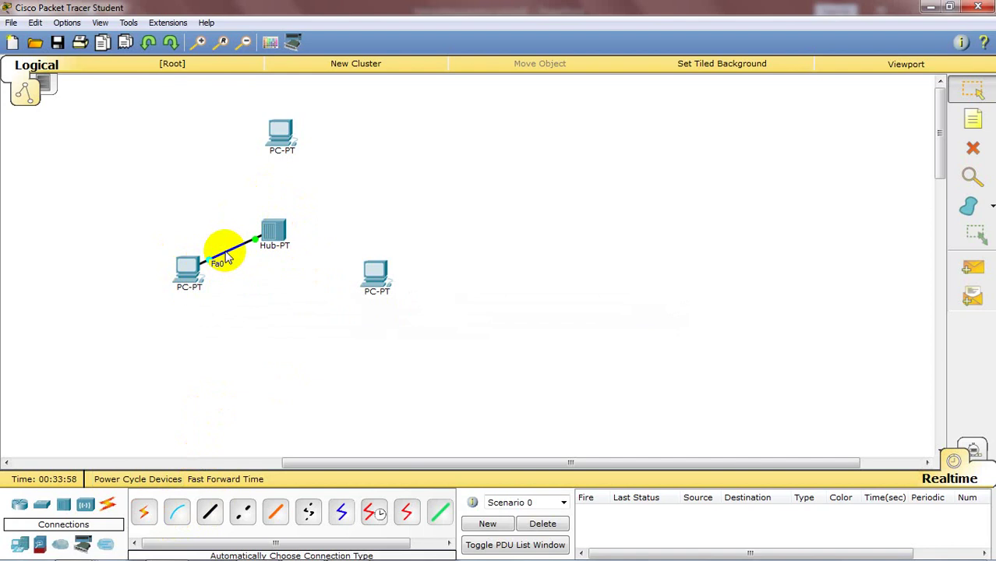
Connect the hub's Port 1 to FastEthernet0 of the lower-right PC with a Copper Straight-Through cable.
left_click(210, 512)
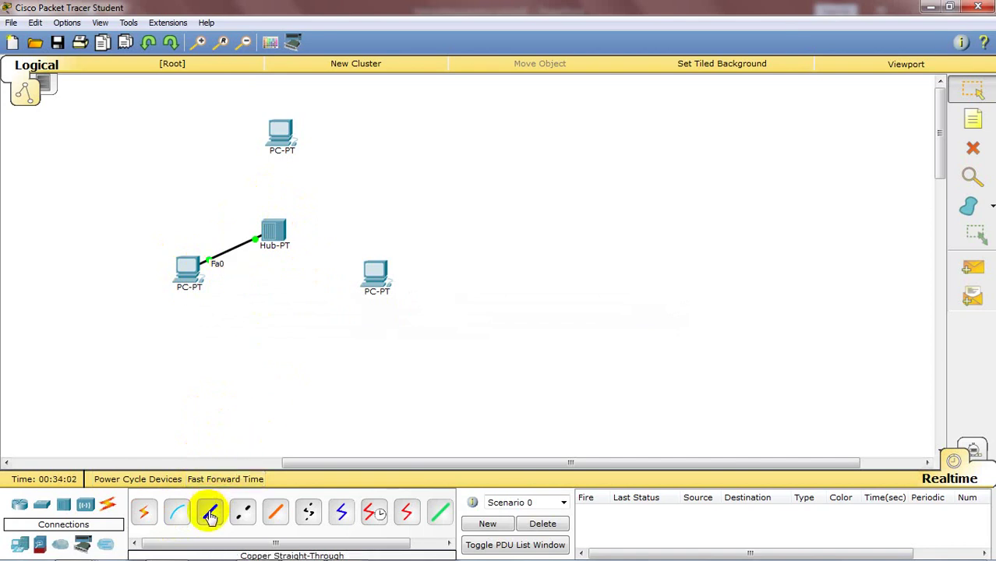
left_click(275, 229)
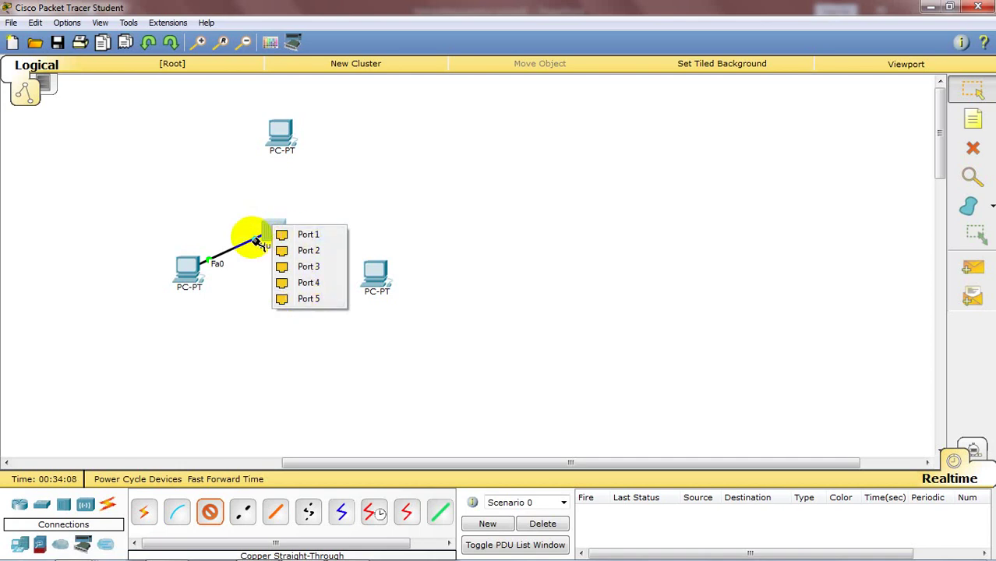
left_click(304, 235)
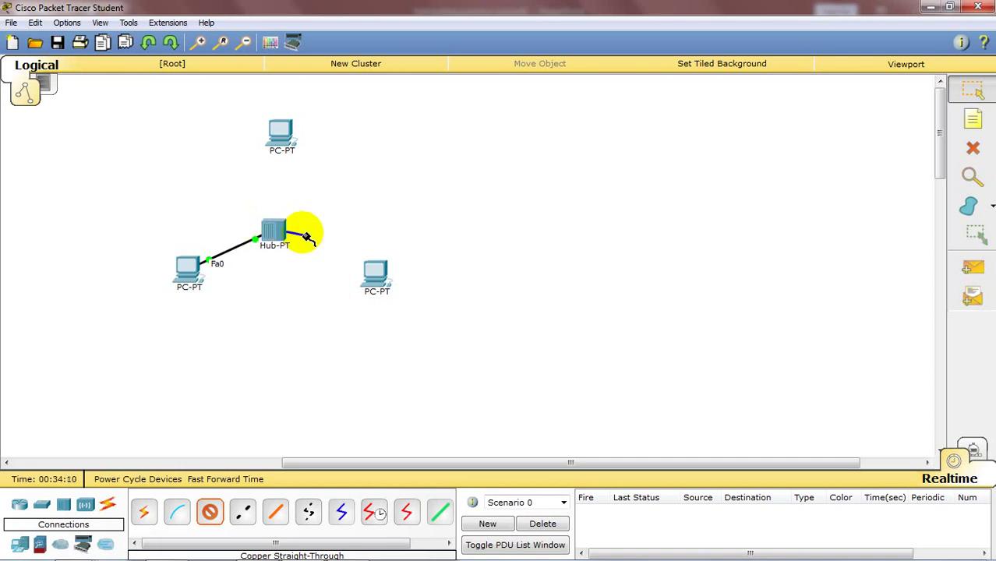
left_click(375, 269)
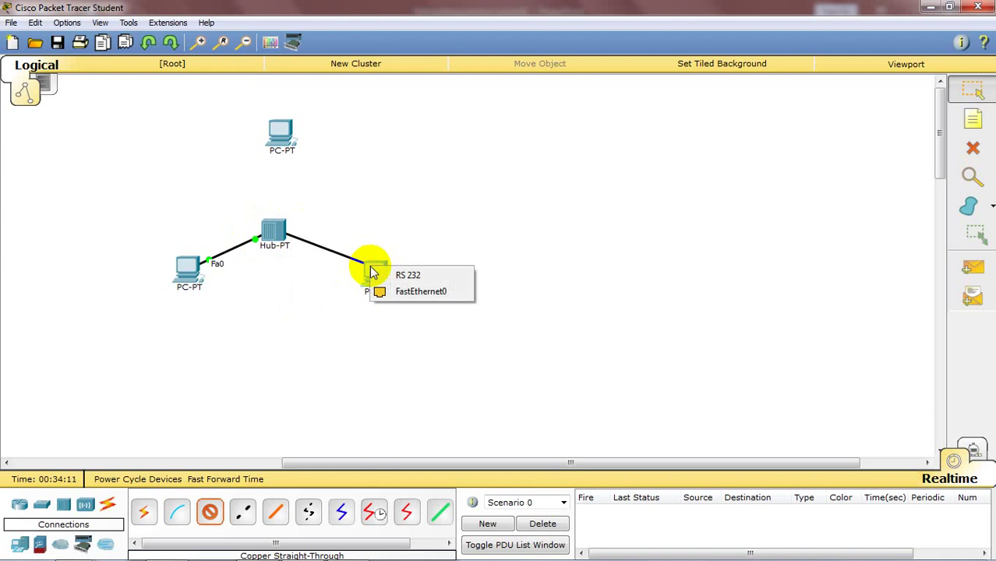
left_click(436, 298)
Connect the hub's Port 2 to FastEthernet0 of the upper PC with a Copper Straight-Through cable.
left_click(212, 513)
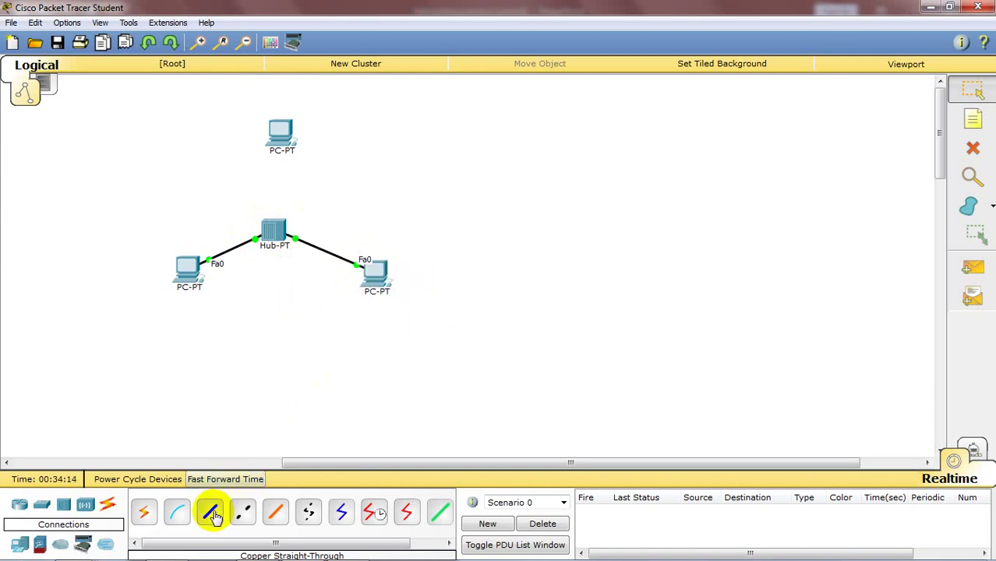
left_click(270, 226)
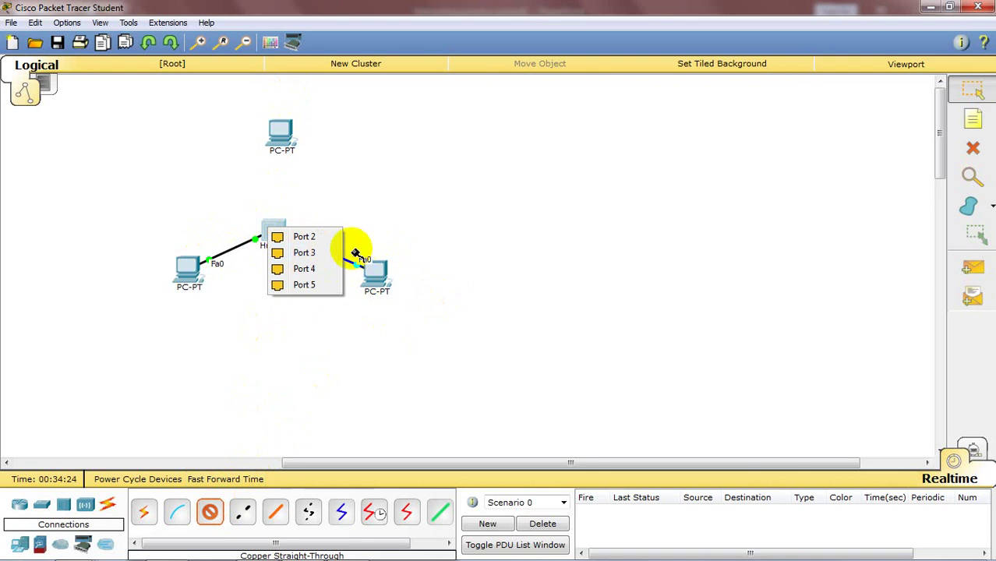
left_click(304, 237)
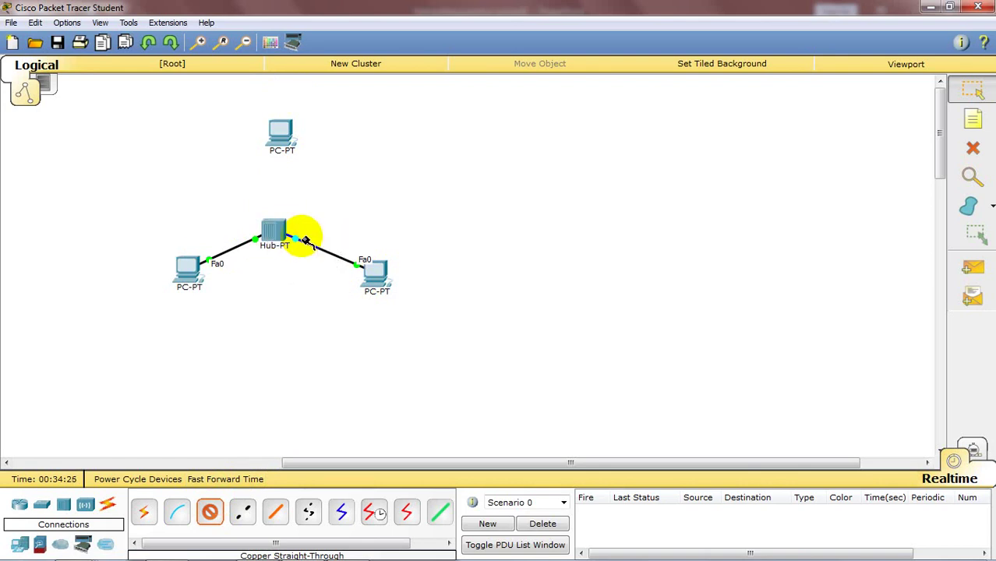
left_click(276, 130)
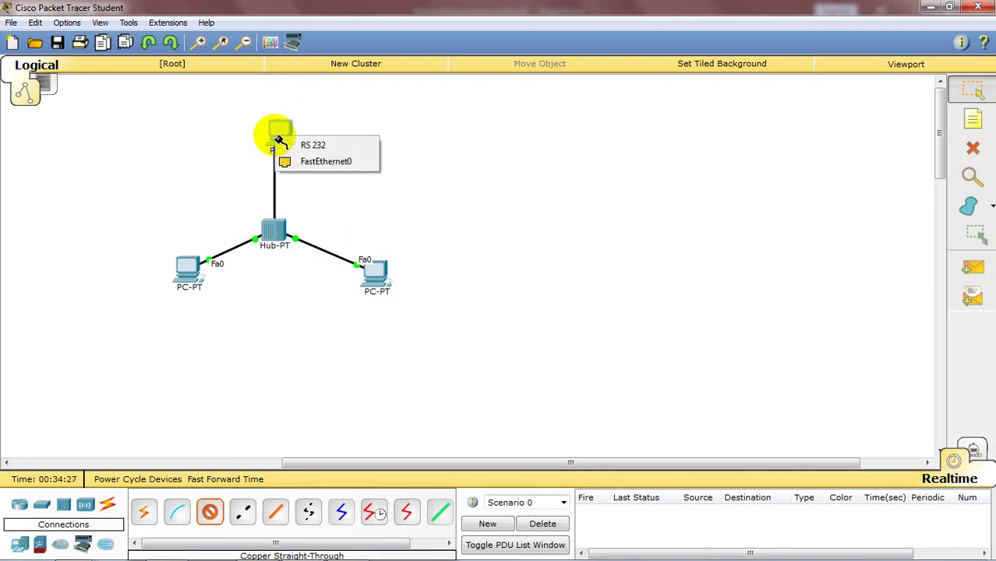
left_click(312, 162)
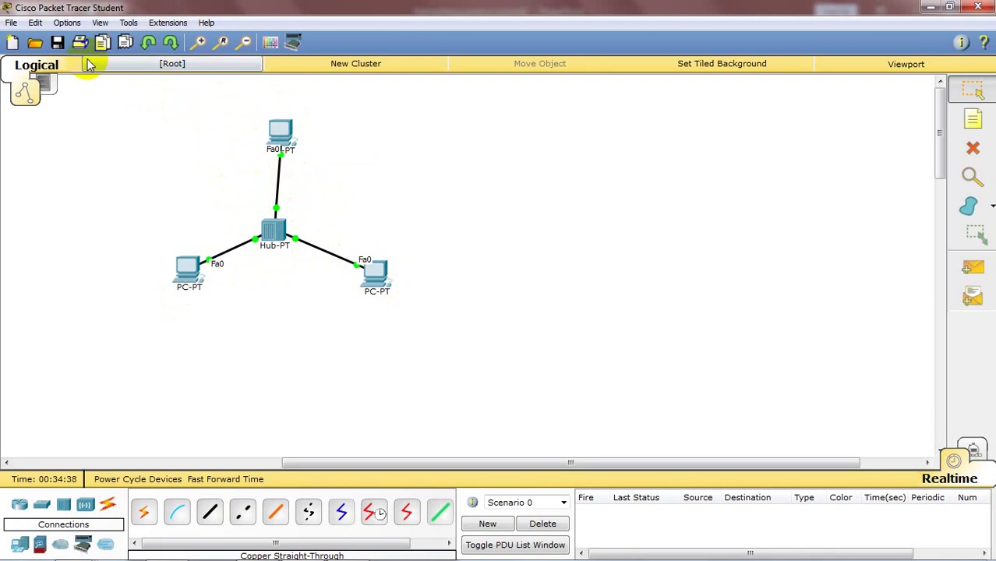
Turn Always Show Port Labels off and back on in the Preferences, check the labels on the hub network, and close the dialog.
left_click(65, 22)
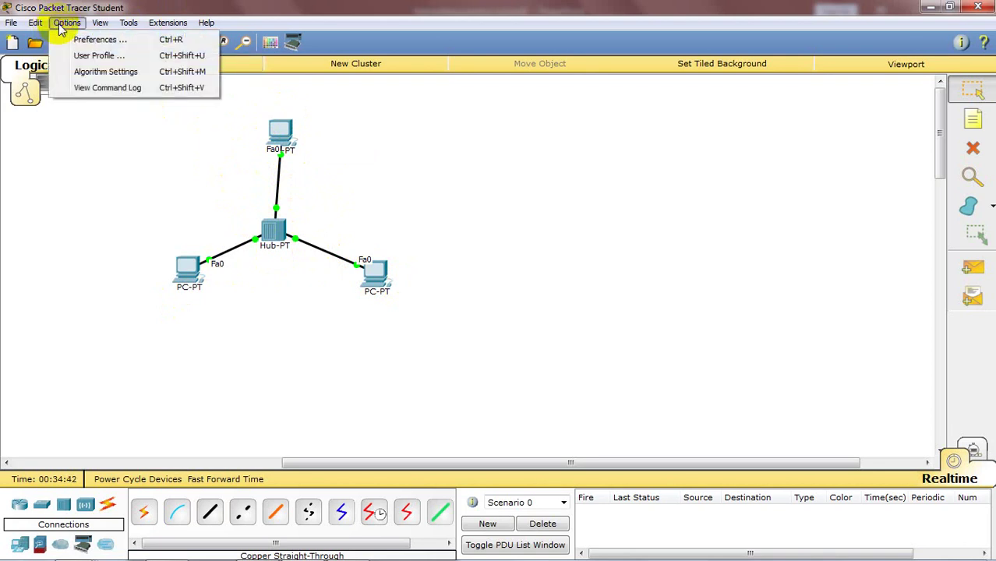
left_click(66, 39)
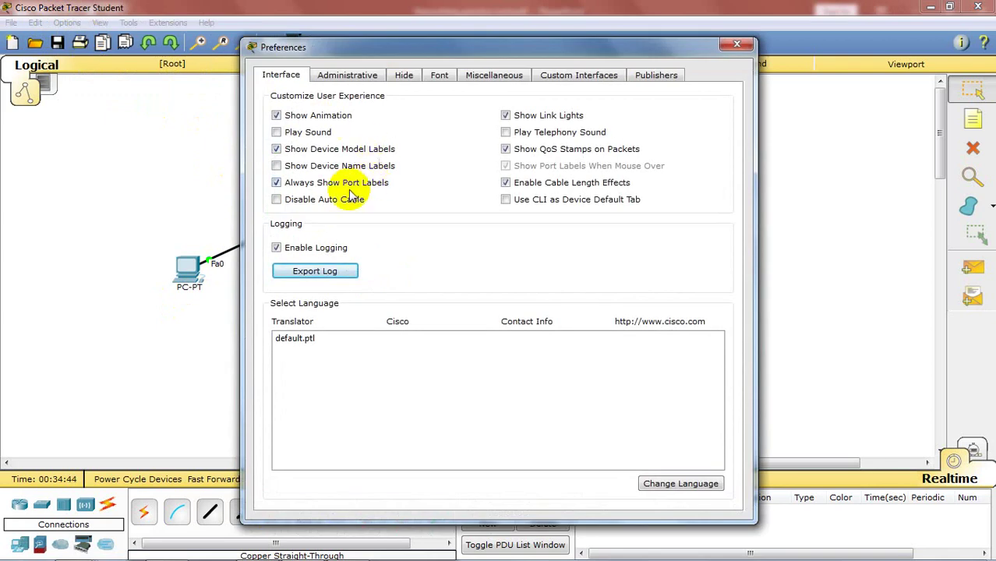
left_click(277, 184)
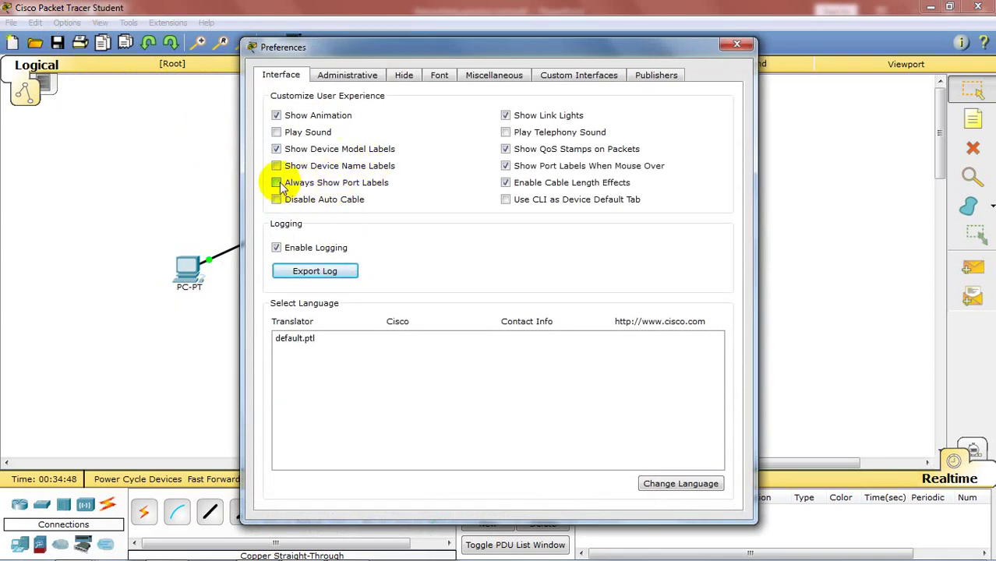
left_click(277, 182)
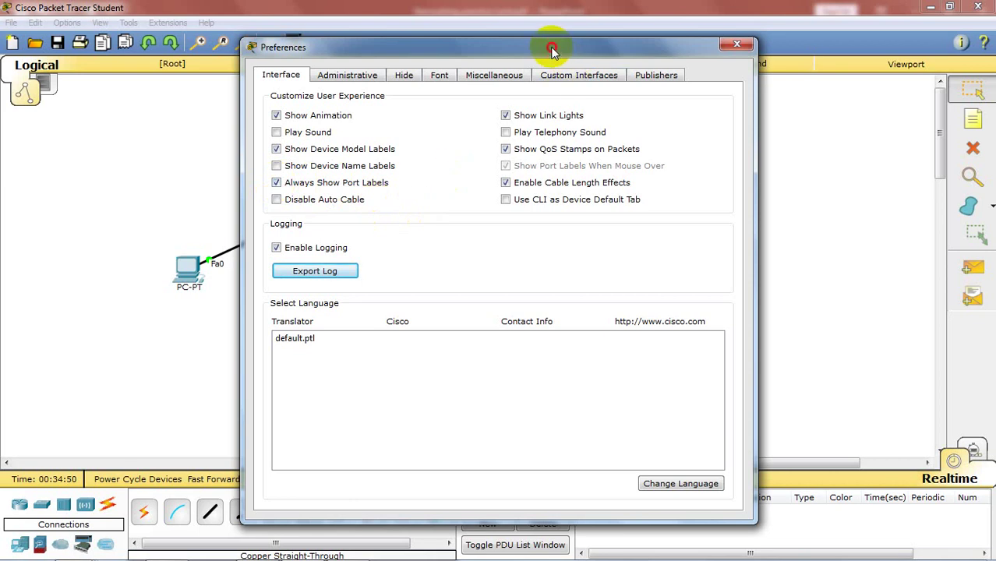
left_click_drag(552, 49, 780, 22)
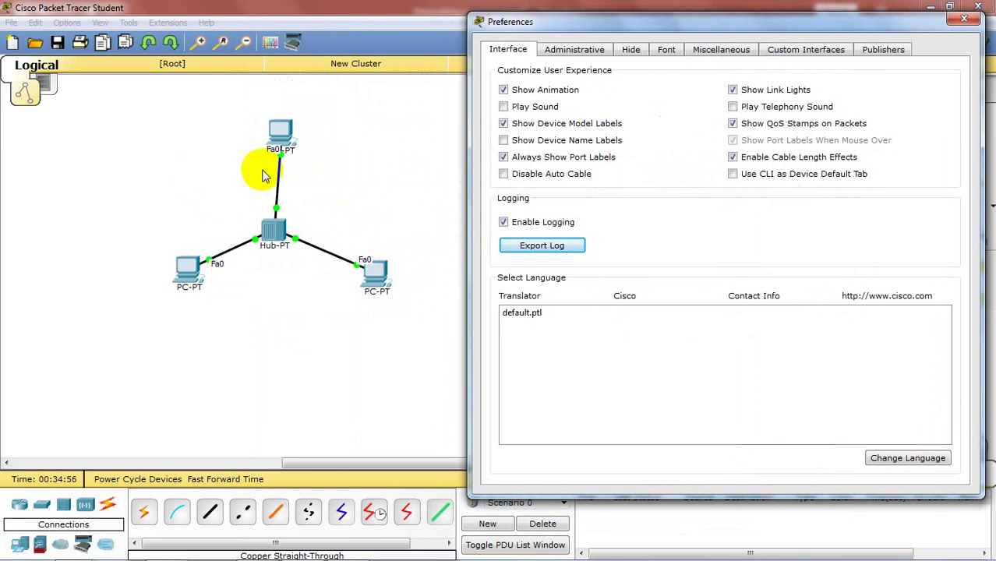
left_click(965, 21)
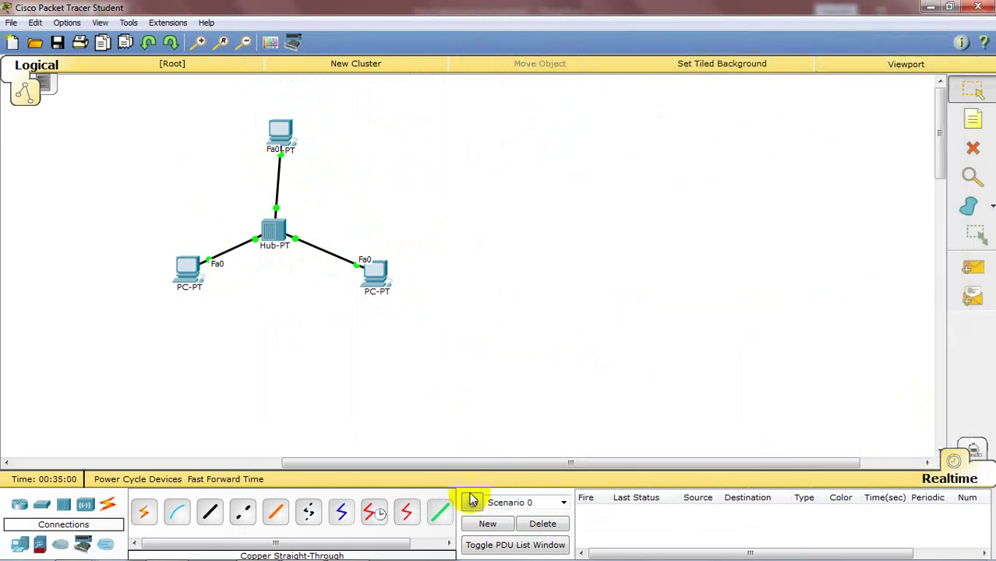
mouse_move(818, 538)
left_click(855, 549)
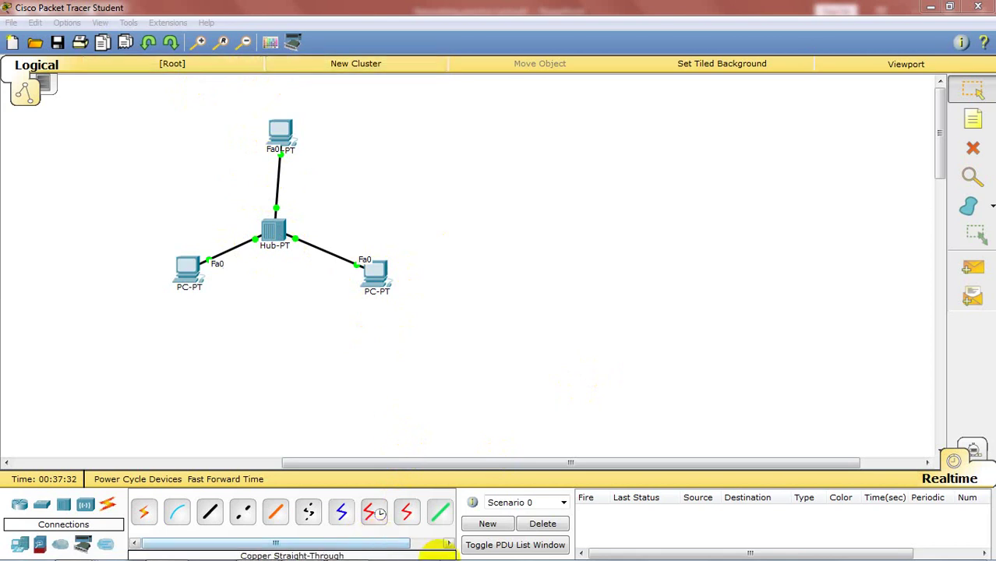
mouse_move(512, 529)
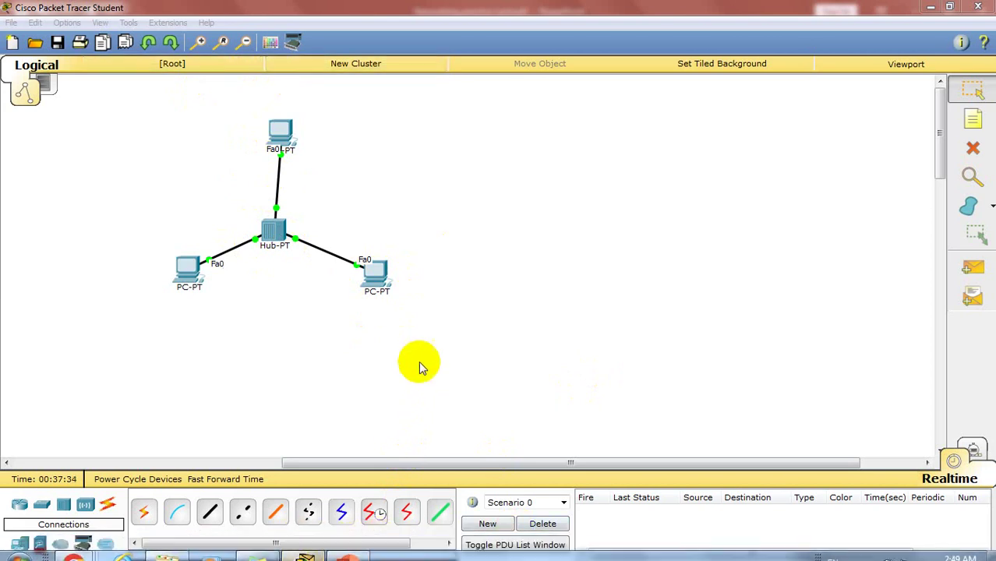
Place a 2950-24 switch on the empty area beside the hub network.
left_click(41, 505)
left_click(138, 514)
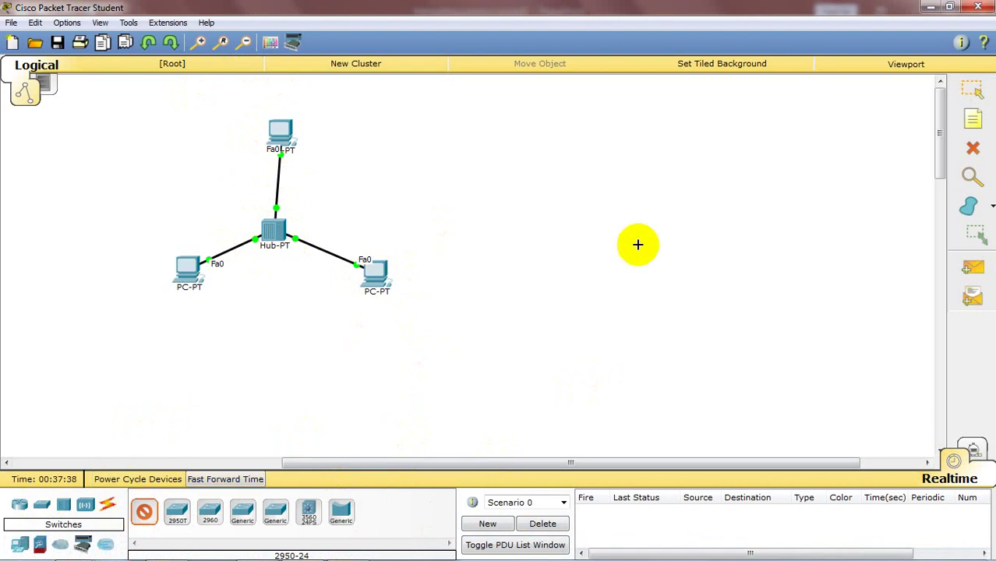
left_click(600, 232)
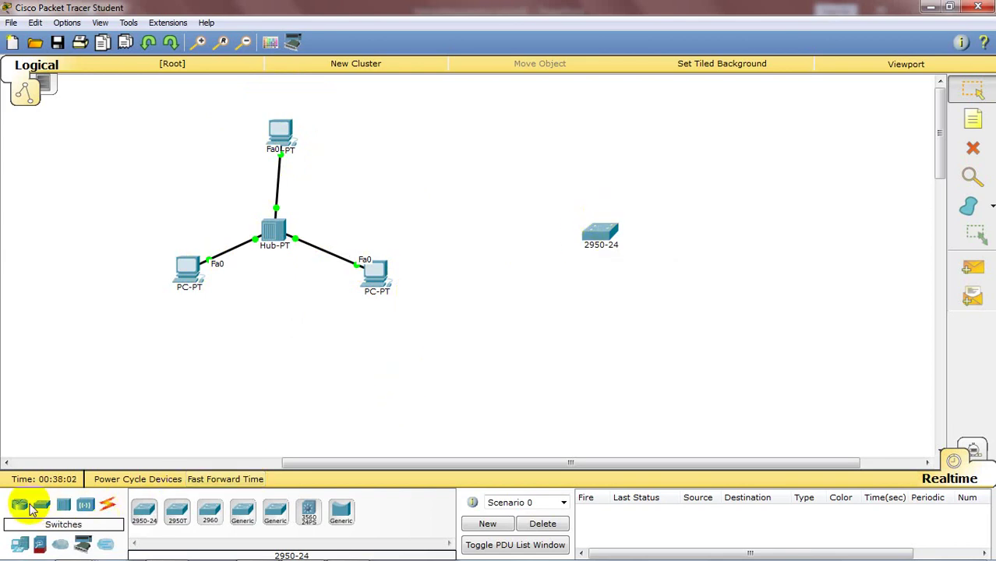
Place three generic PCs beside the 2950-24 switch and line them up in a vertical column.
left_click(17, 550)
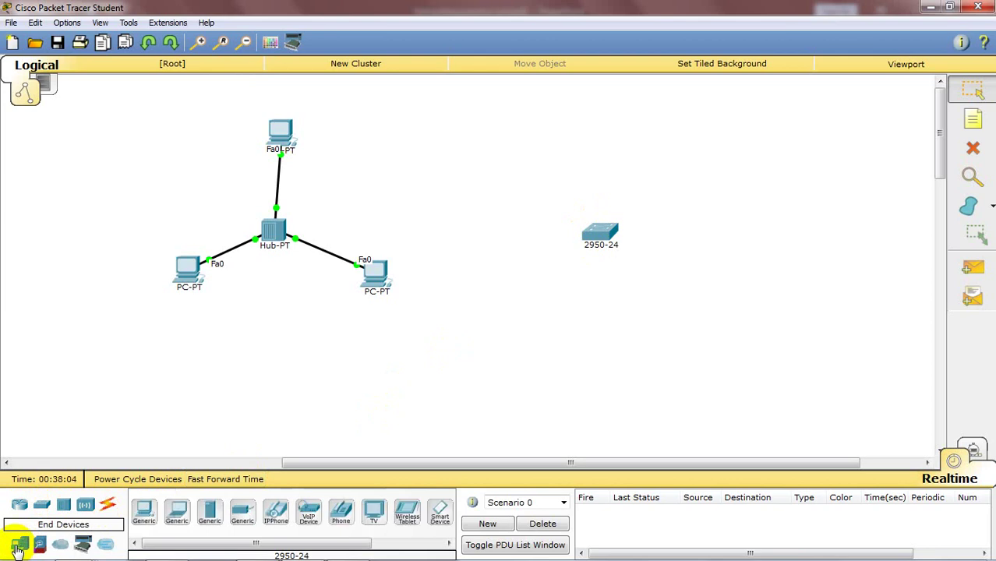
left_click(143, 510)
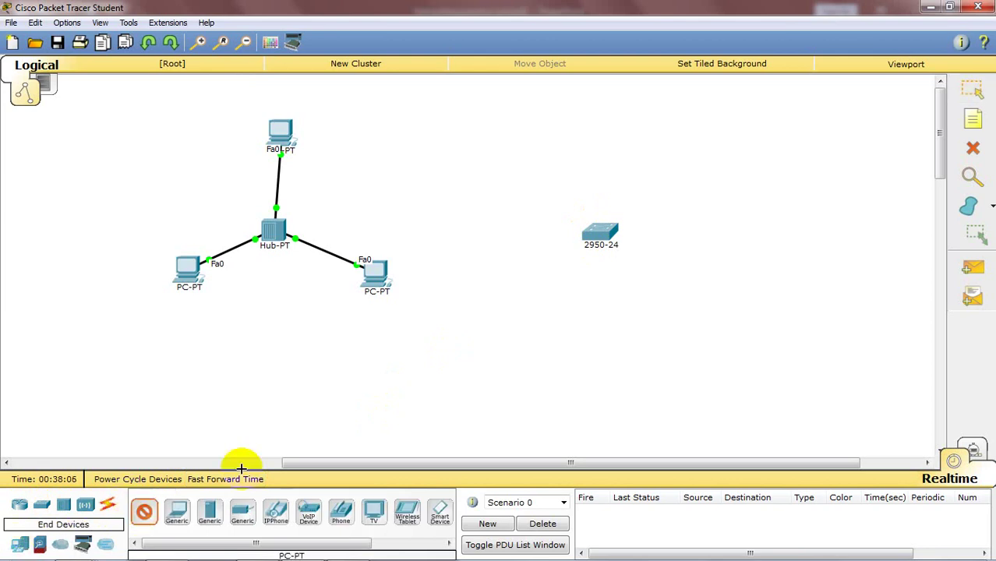
left_click(707, 273)
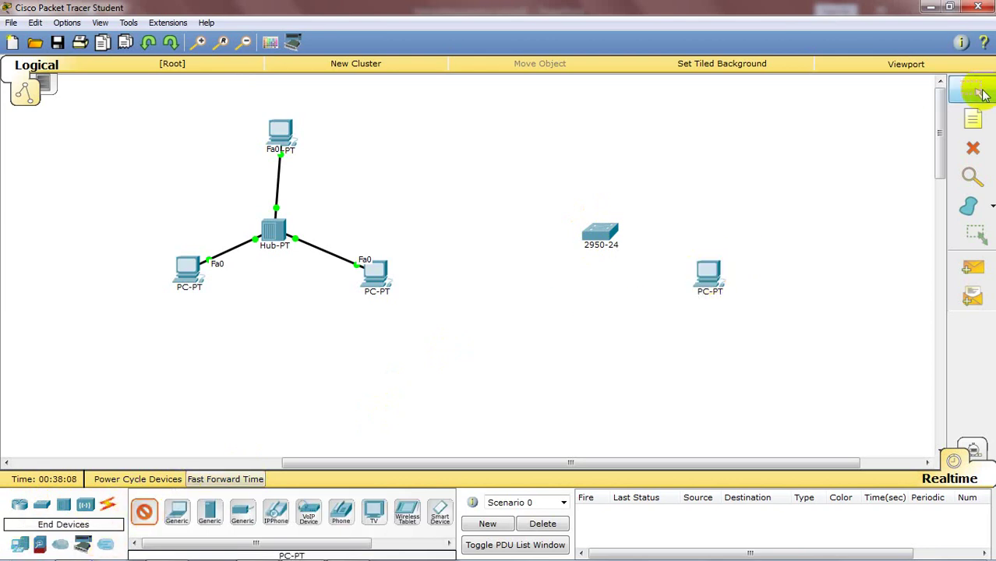
left_click(735, 166)
left_click(143, 511)
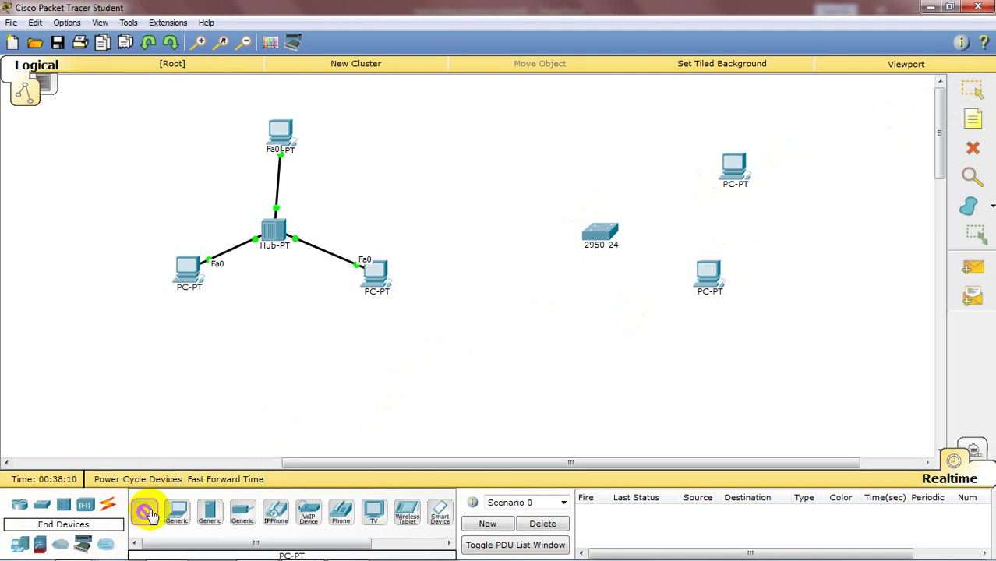
left_click(707, 349)
left_click_drag(714, 267, 736, 262)
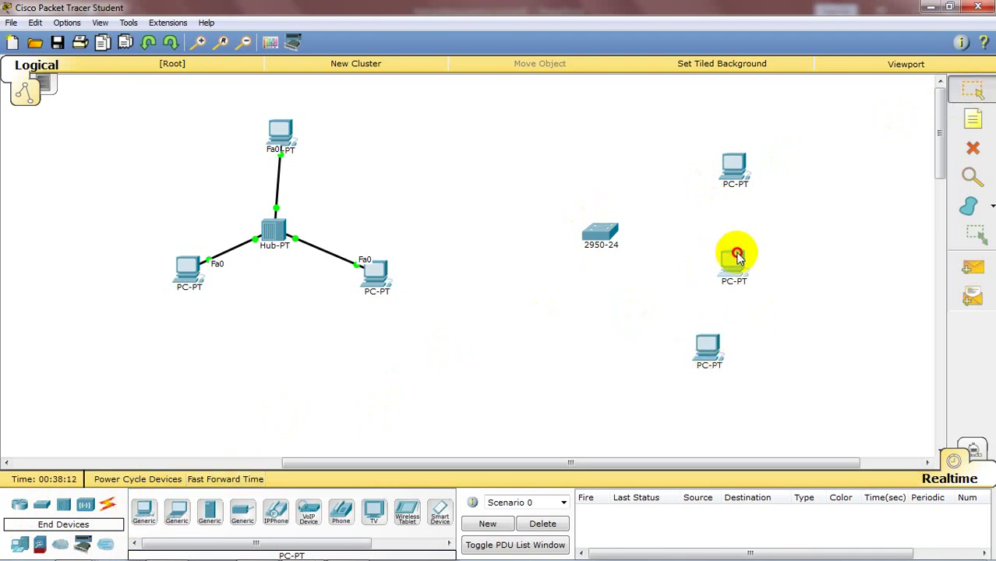
left_click_drag(707, 350, 732, 355)
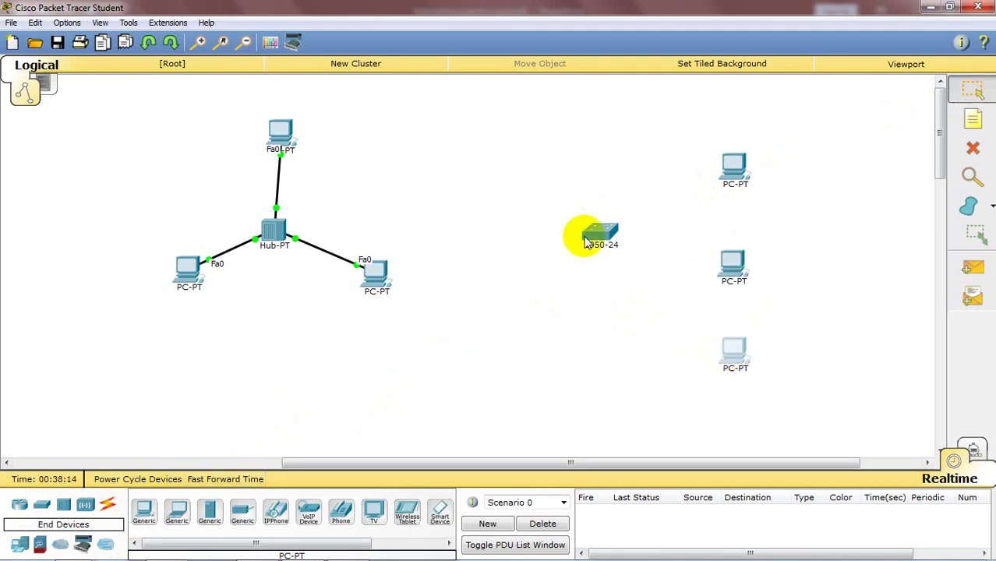
Connect the switch's FastEthernet0/1 to FastEthernet0 of the uppermost PC with a Copper Straight-Through cable.
left_click(110, 509)
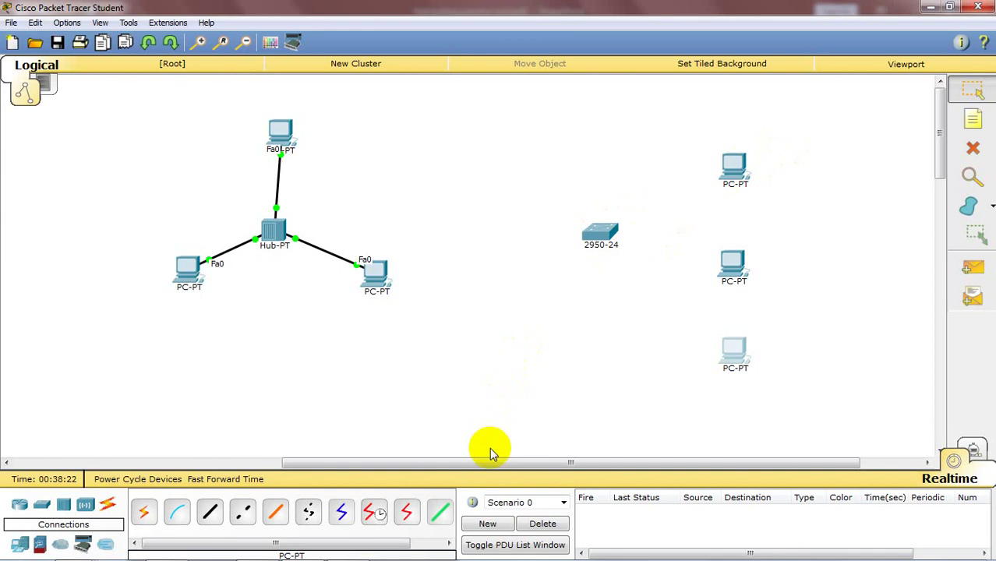
left_click_drag(489, 458, 201, 458)
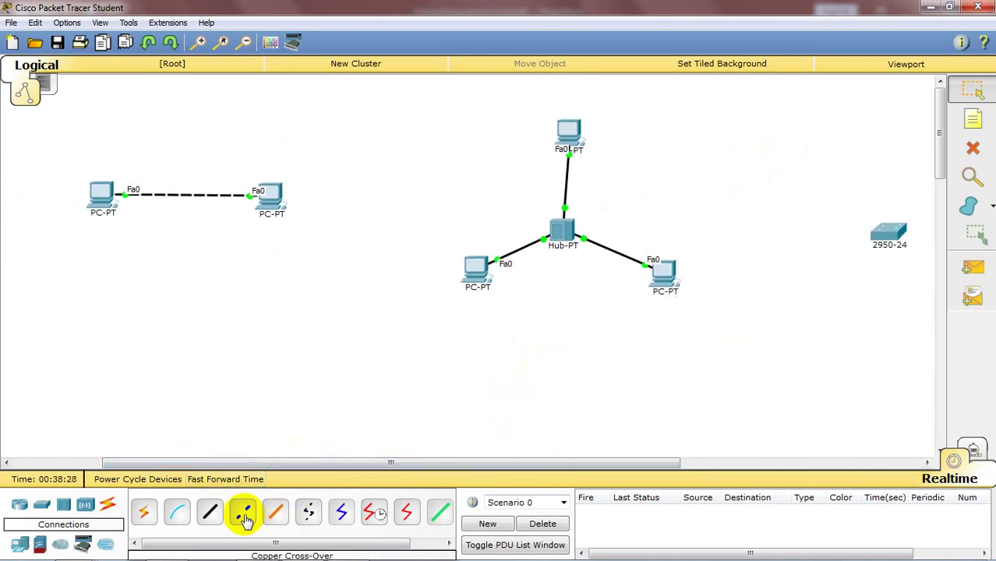
left_click_drag(274, 461, 492, 465)
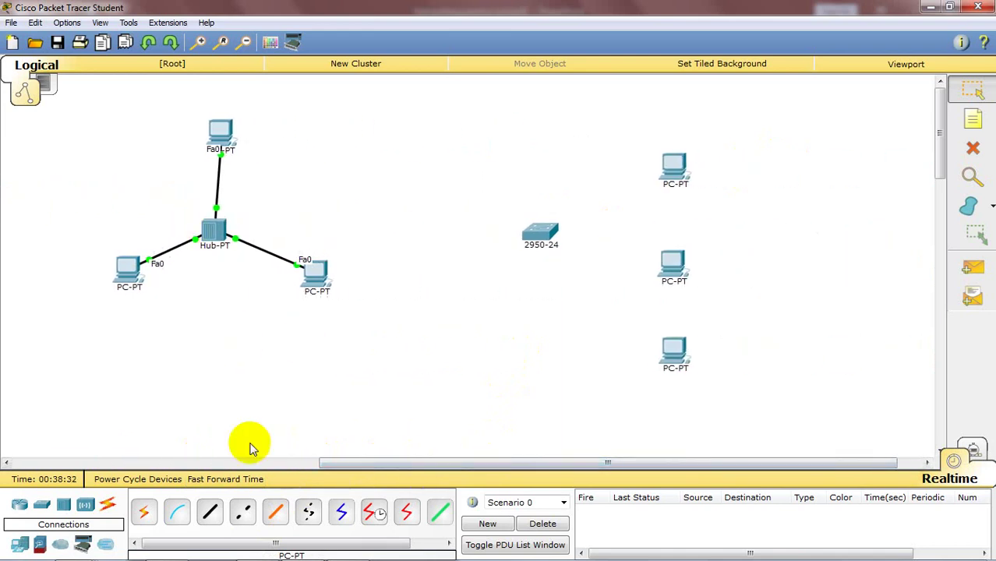
left_click(209, 511)
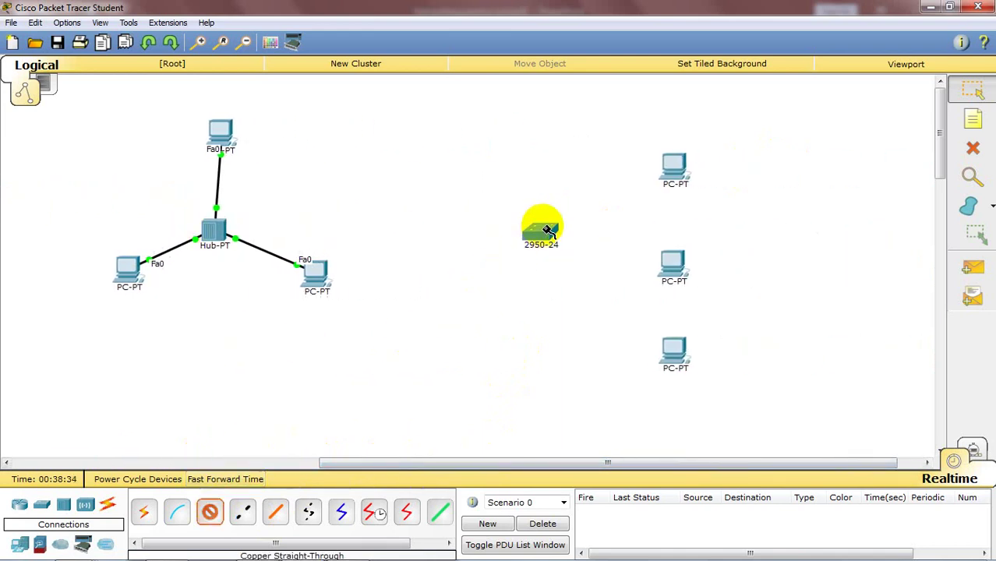
mouse_move(550, 231)
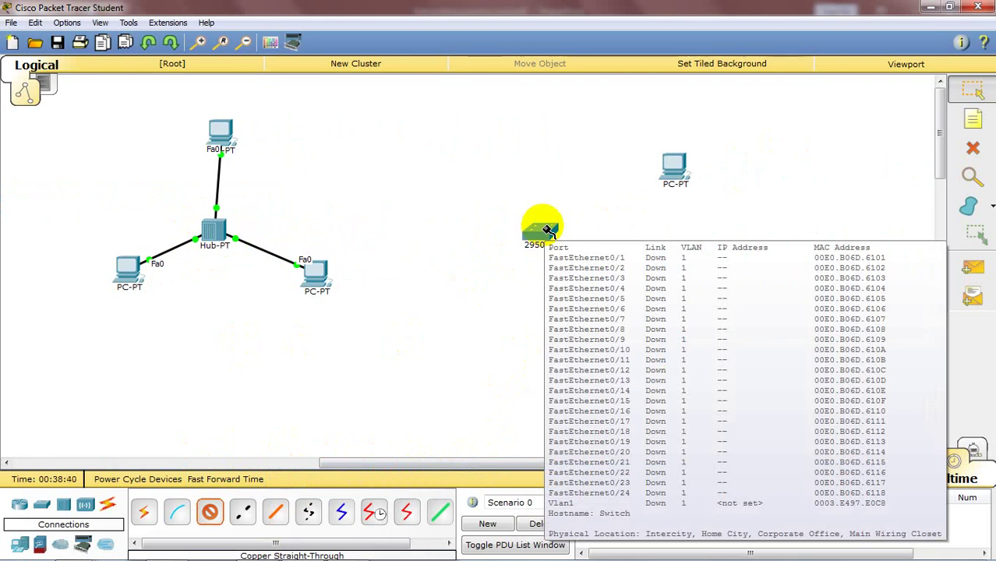
left_click(550, 231)
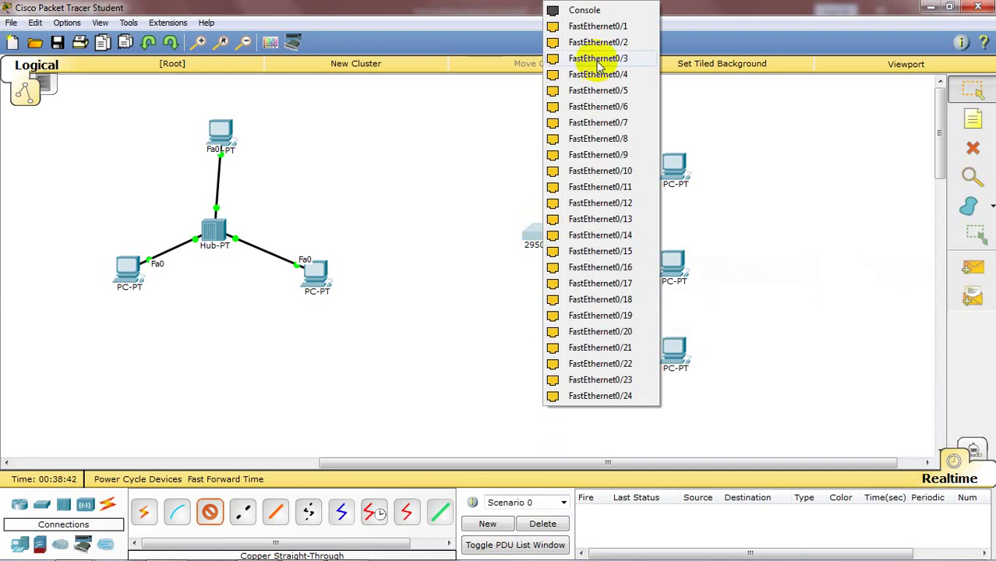
left_click(595, 28)
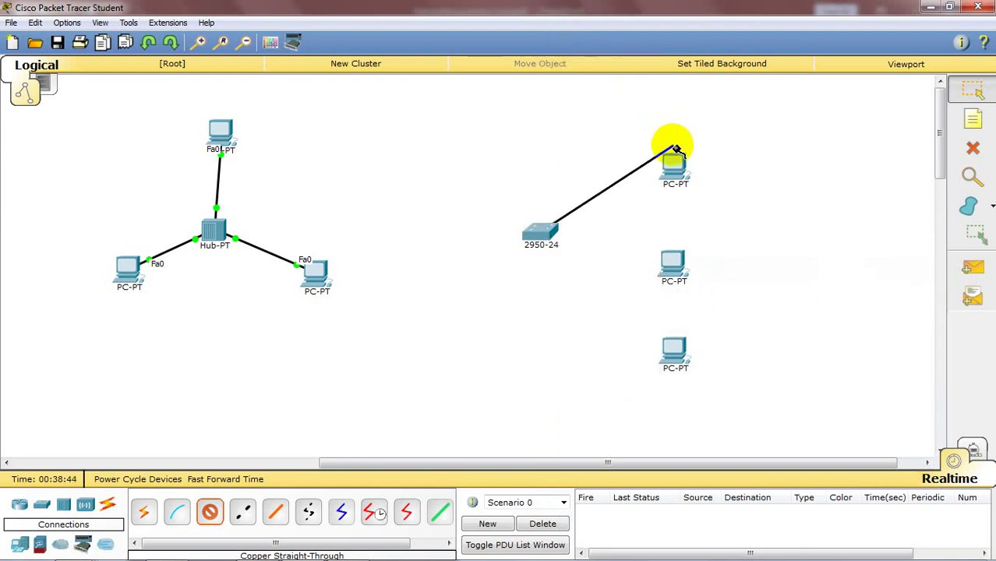
left_click(677, 172)
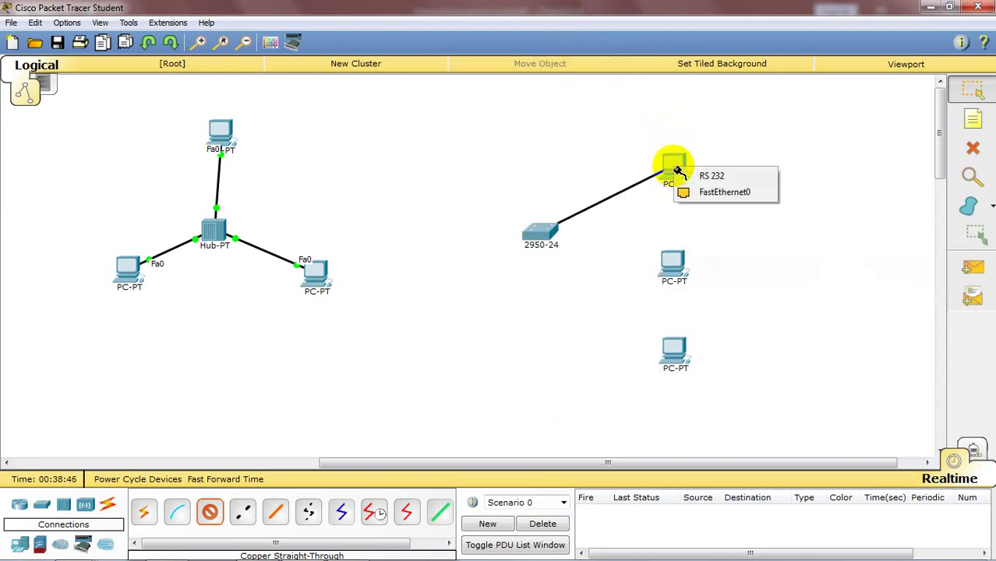
left_click(704, 197)
Connect the switch's FastEthernet0/2 to FastEthernet0 of the middle PC with a Copper Straight-Through cable.
left_click(210, 512)
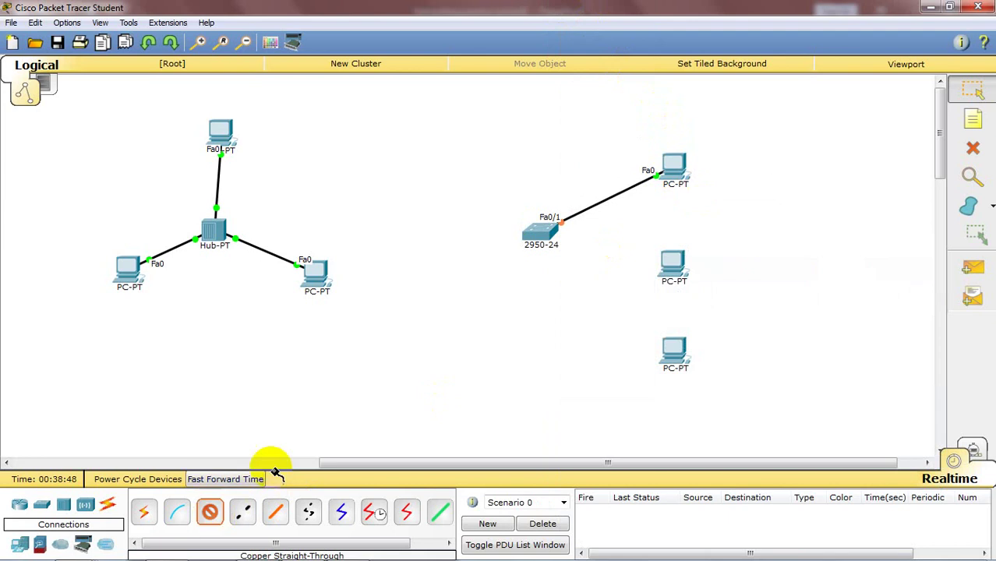
left_click(546, 243)
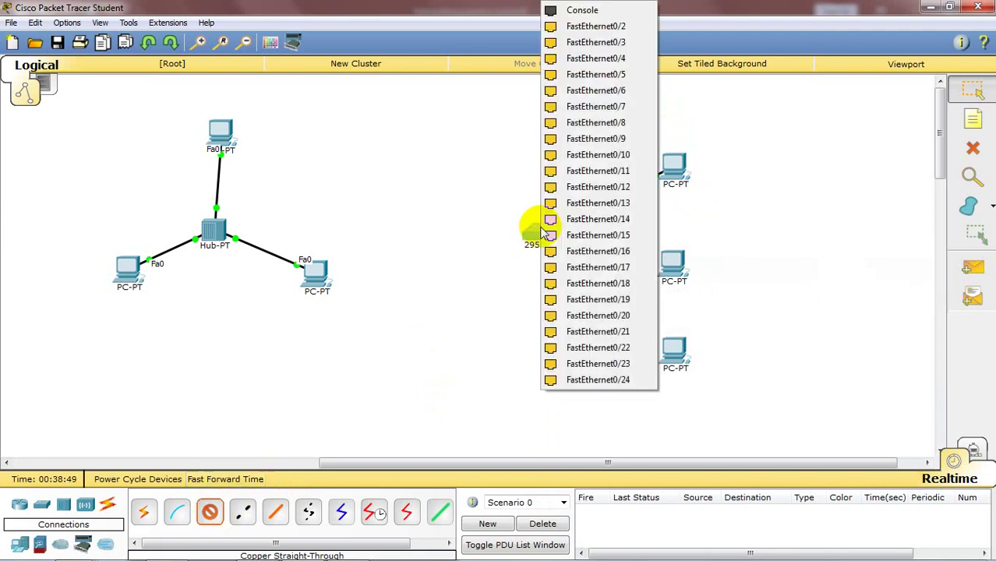
left_click(618, 27)
left_click(668, 263)
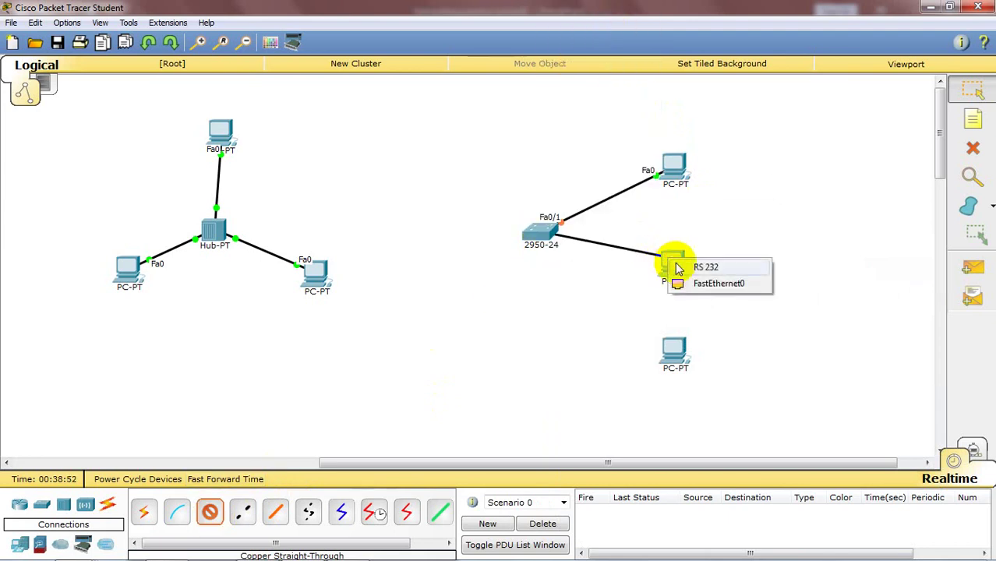
left_click(708, 284)
Connect the switch's FastEthernet0/14 to FastEthernet0 of the lowest PC with a Copper Straight-Through cable.
left_click(210, 512)
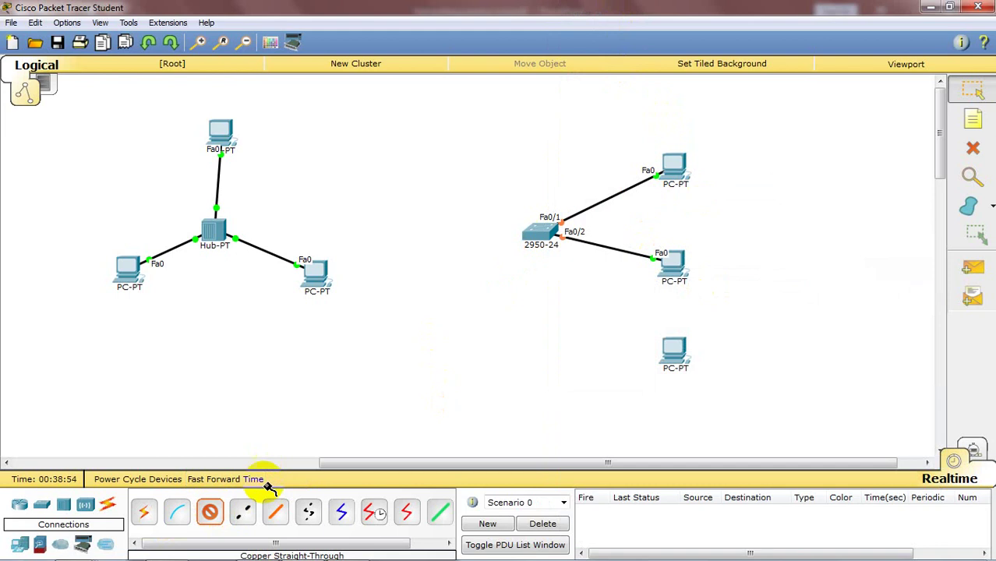
left_click(535, 232)
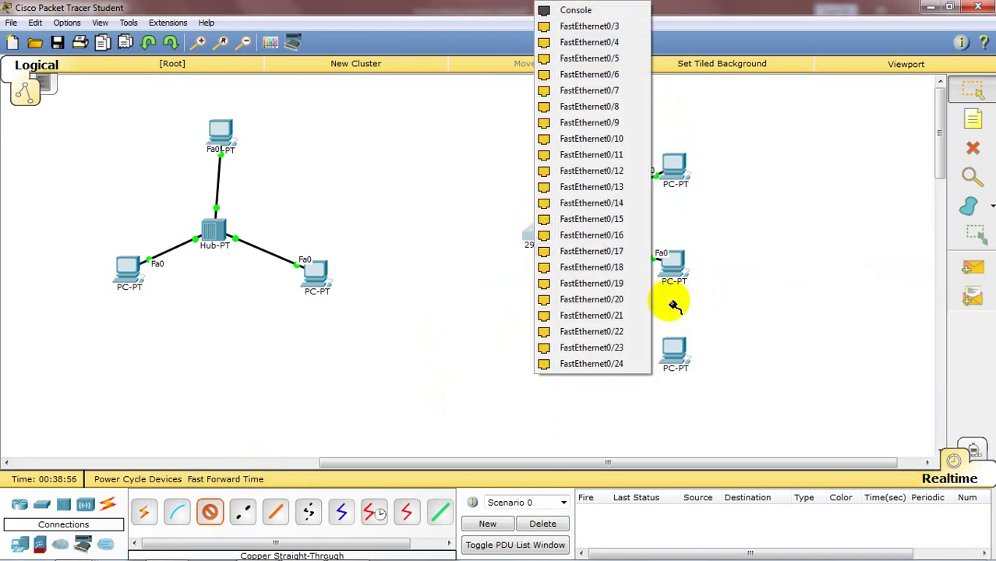
left_click(602, 204)
left_click(674, 351)
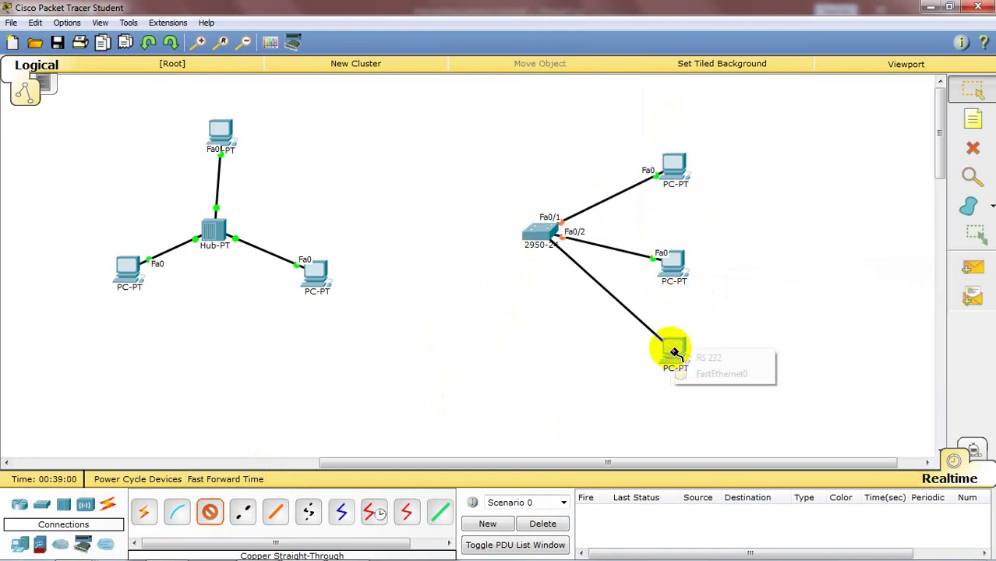
left_click(696, 375)
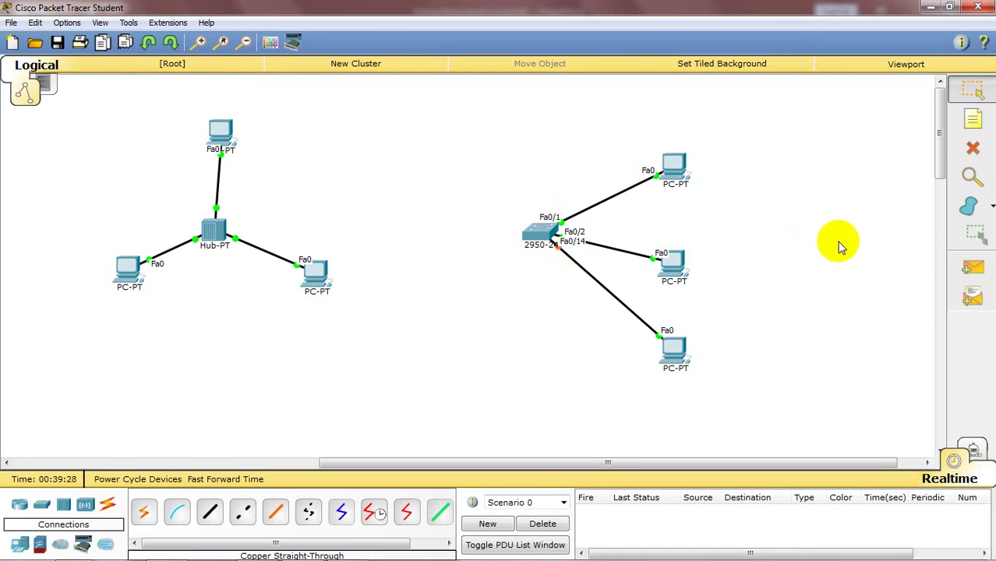
Try to send a simple PDU from the switch network's uppermost PC to its middle PC, then return to selection mode.
left_click(972, 268)
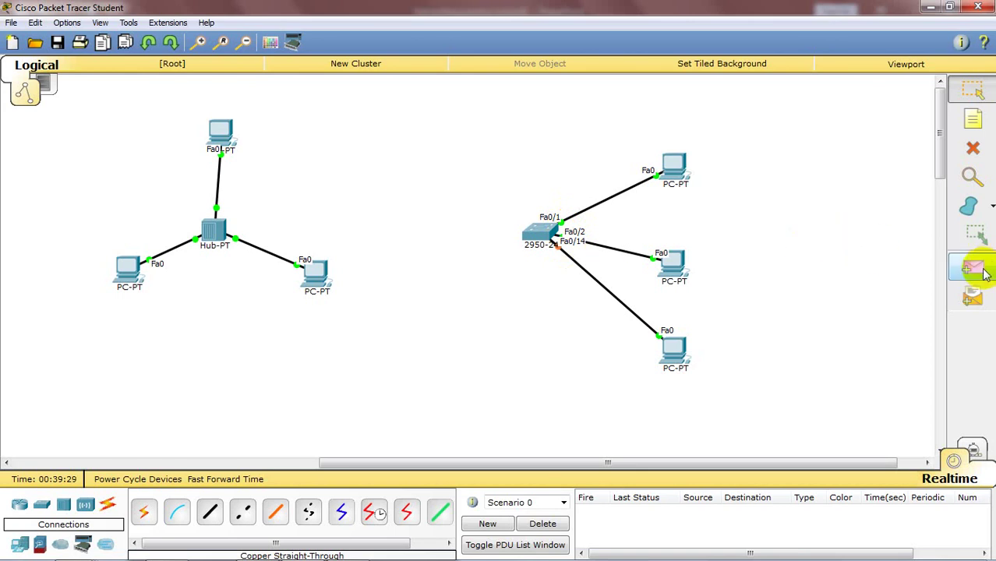
left_click(675, 168)
left_click(669, 261)
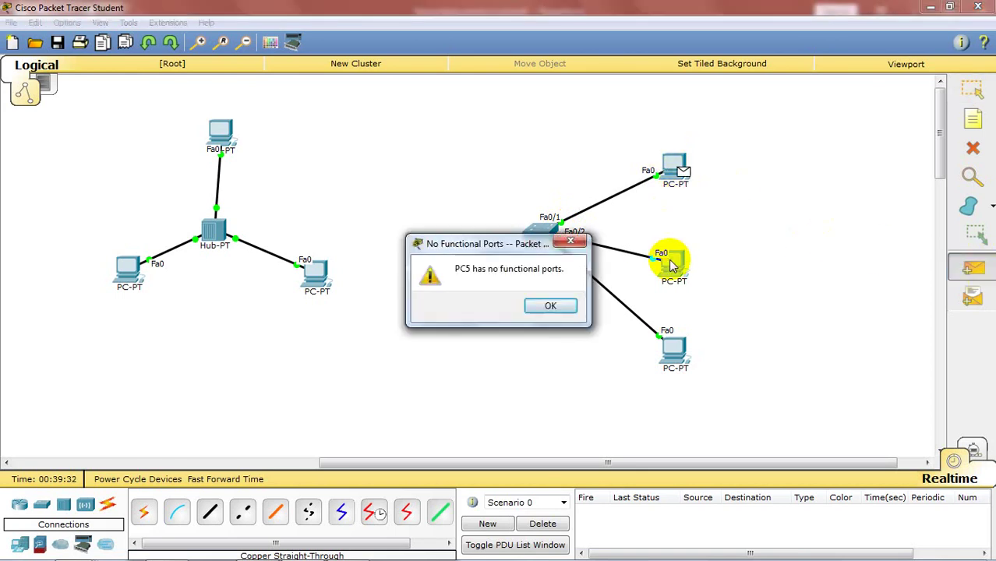
left_click(570, 242)
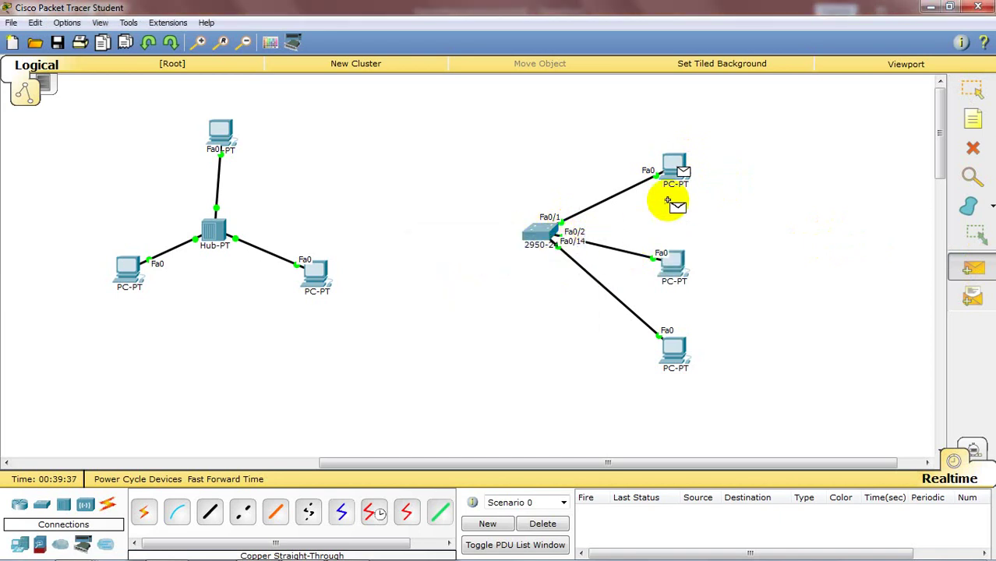
left_click(960, 261)
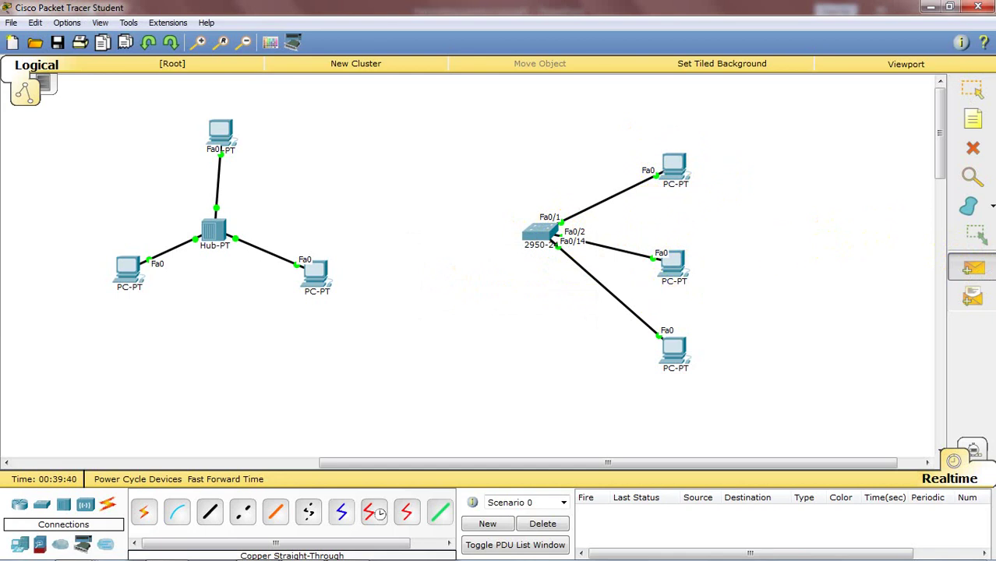
left_click(972, 92)
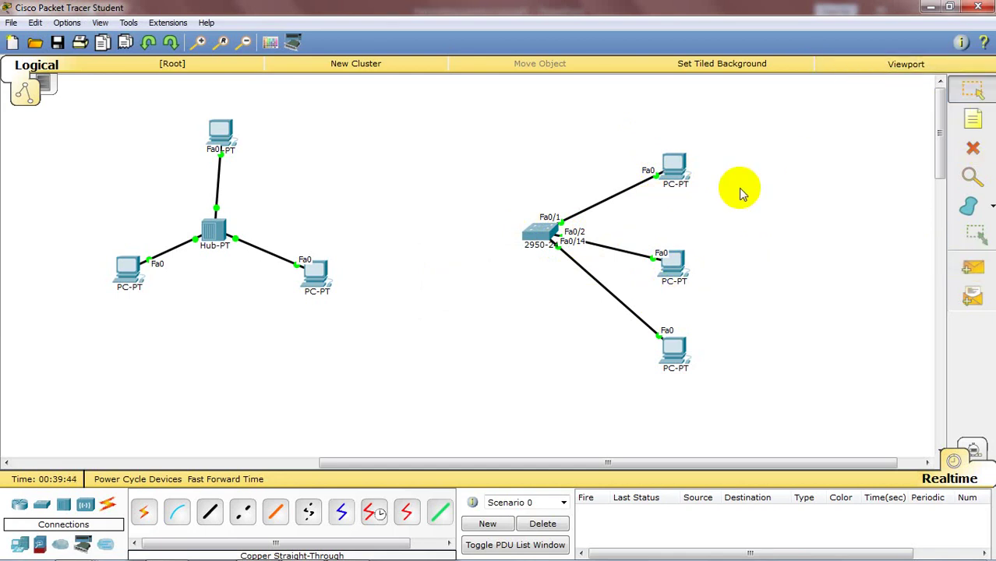
Give the switch network's uppermost PC the static IP address 192.168.30.2 with subnet mask 255.255.255.0 and close its window.
left_click(675, 162)
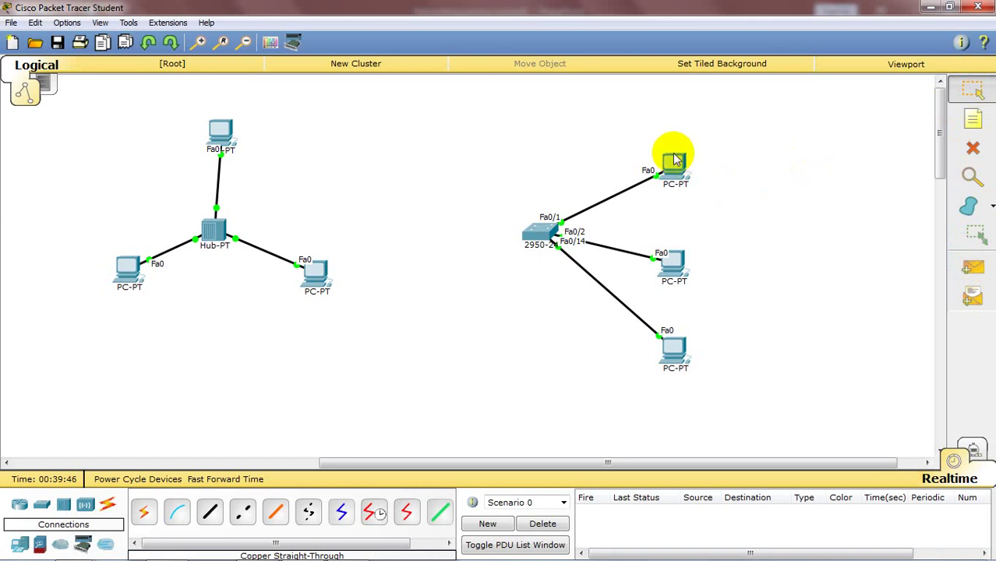
mouse_move(675, 162)
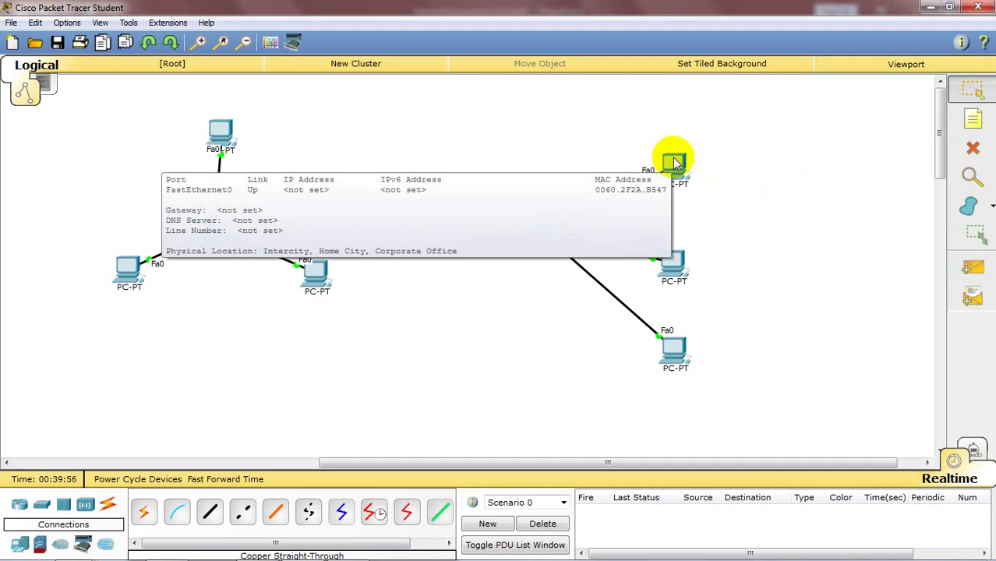
left_click(675, 162)
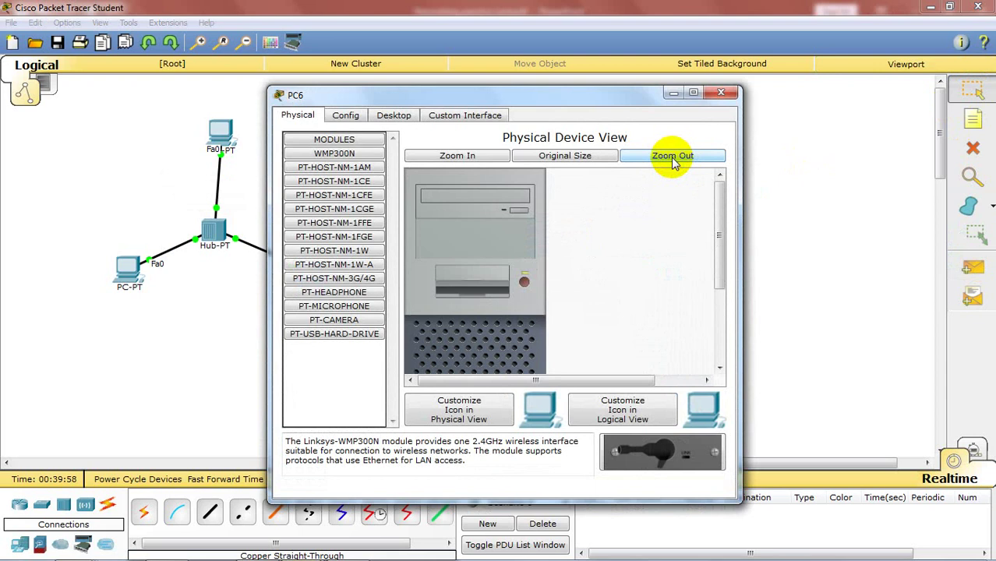
left_click(395, 117)
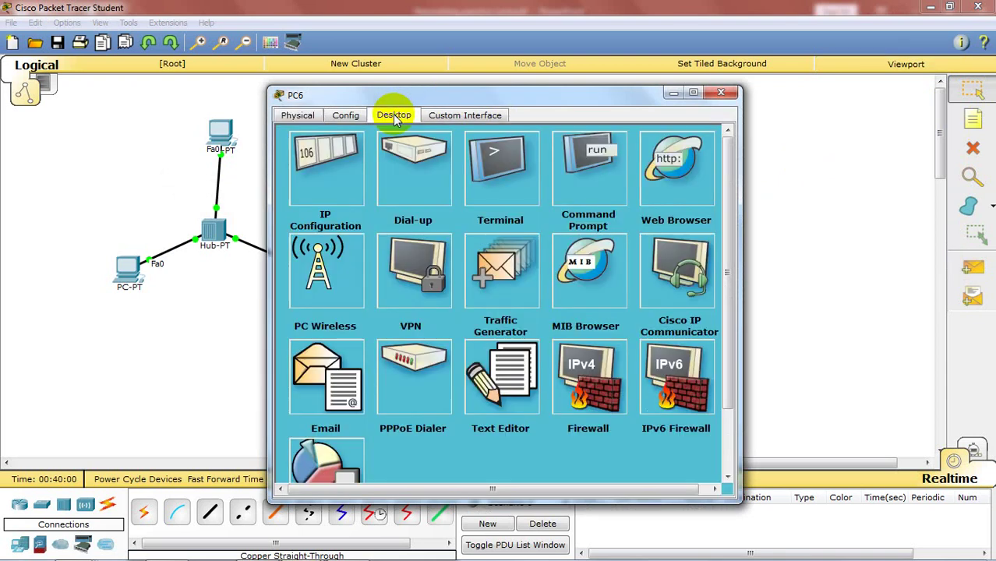
left_click(351, 171)
left_click(452, 199)
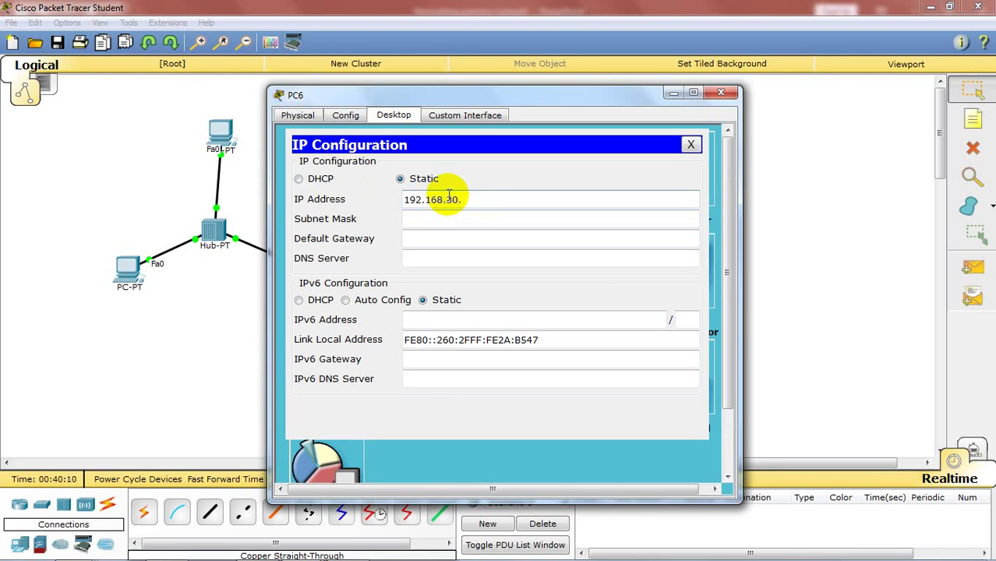
left_click_drag(521, 201, 410, 195)
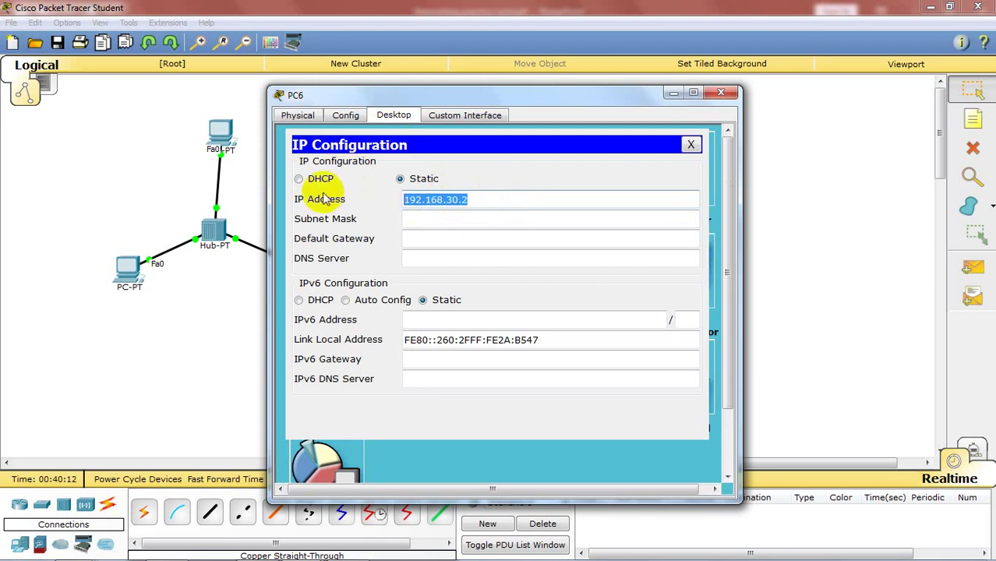
left_click(476, 220)
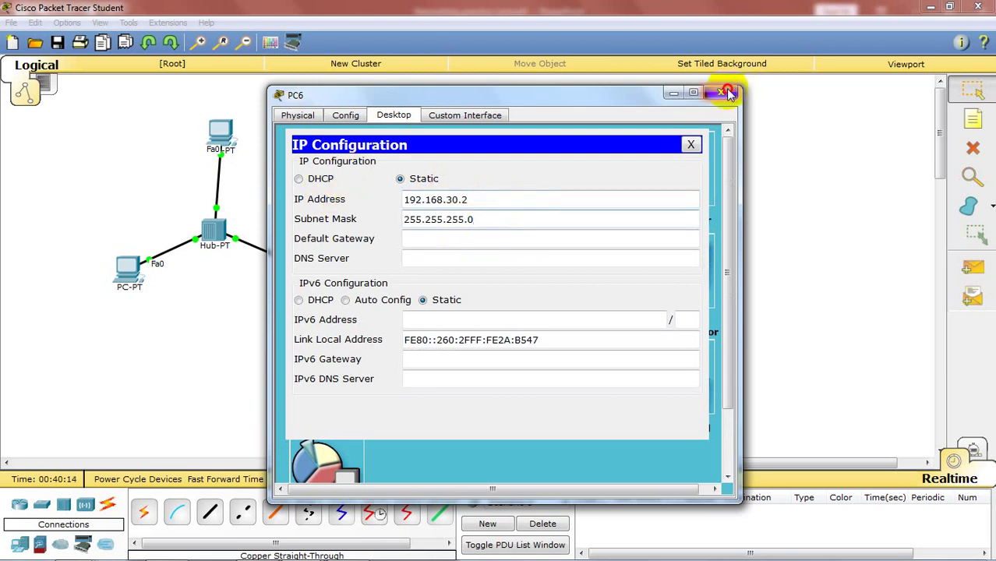
left_click(721, 92)
Give the switch network's middle PC the static IP address 192.168.30.4 with subnet mask 255.255.255.0 and close its window.
left_click(670, 264)
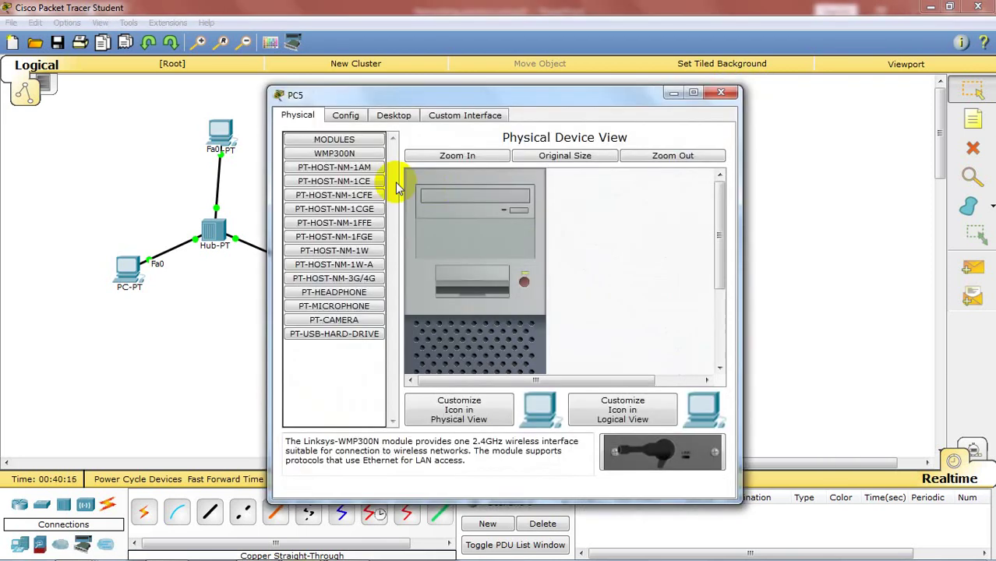
left_click(391, 116)
left_click(355, 162)
left_click(492, 196)
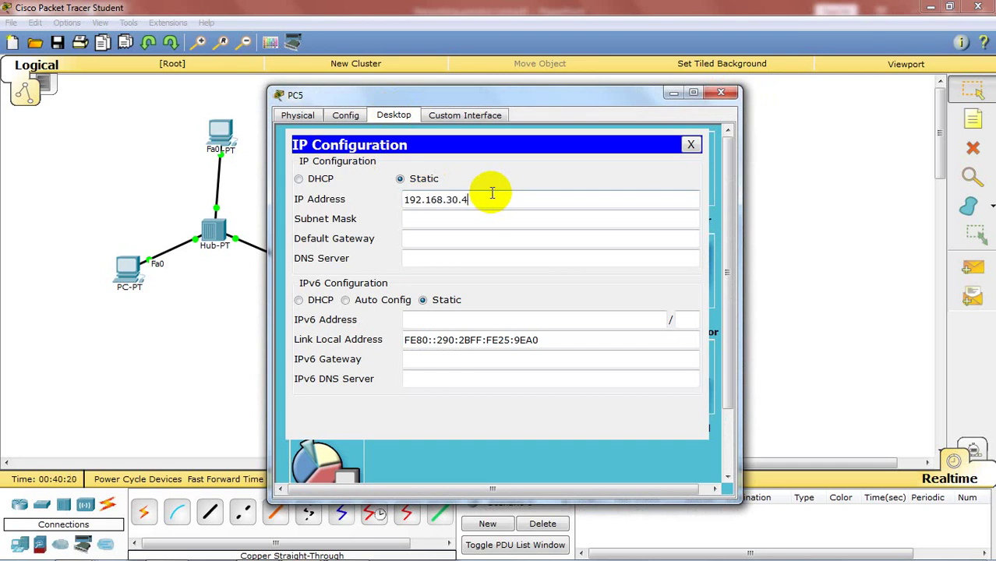
left_click(605, 221)
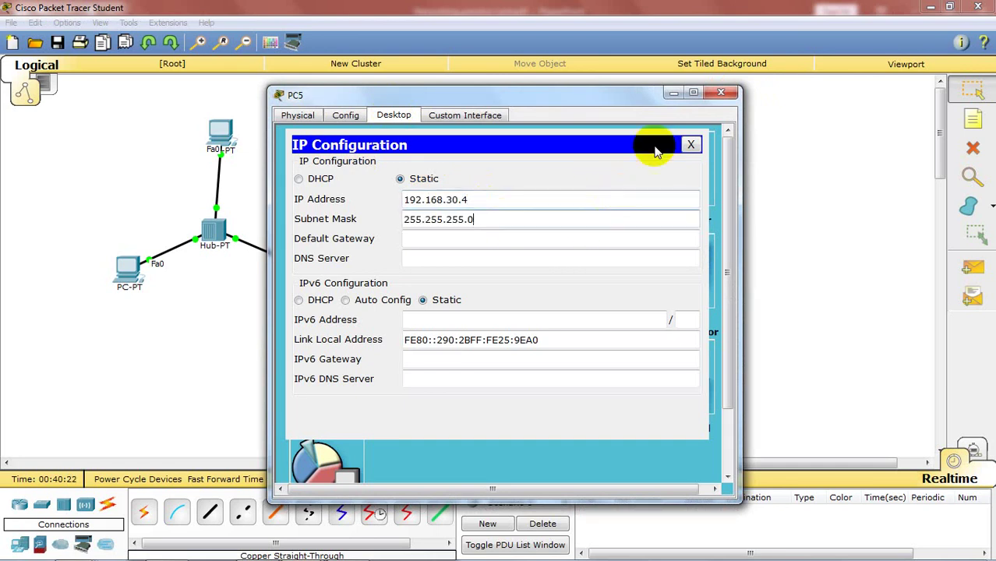
left_click(721, 93)
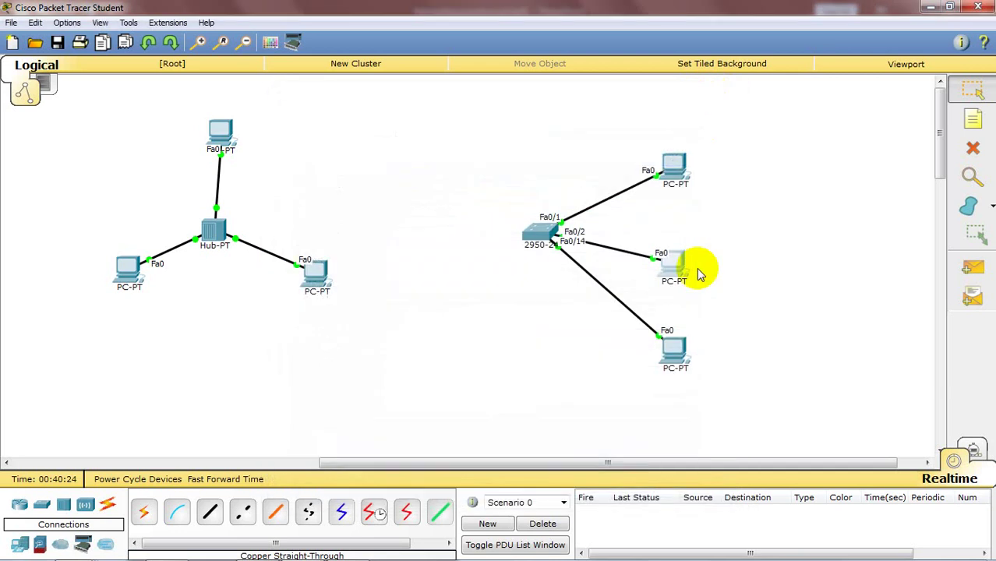
Give the switch network's lowest PC the static IP address 192.168.30.2, fill in its subnet mask and close its window.
left_click(671, 349)
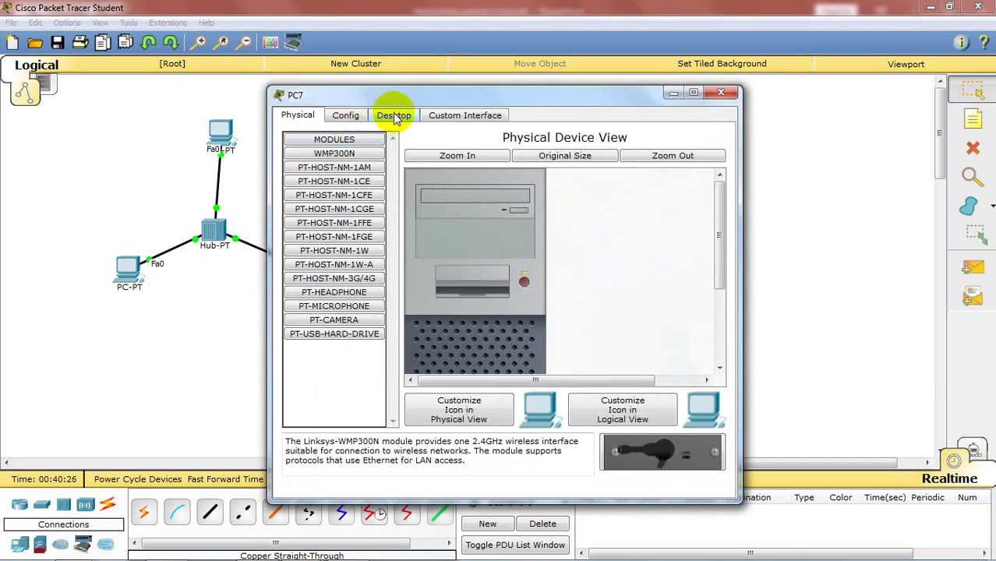
left_click(391, 116)
left_click(332, 187)
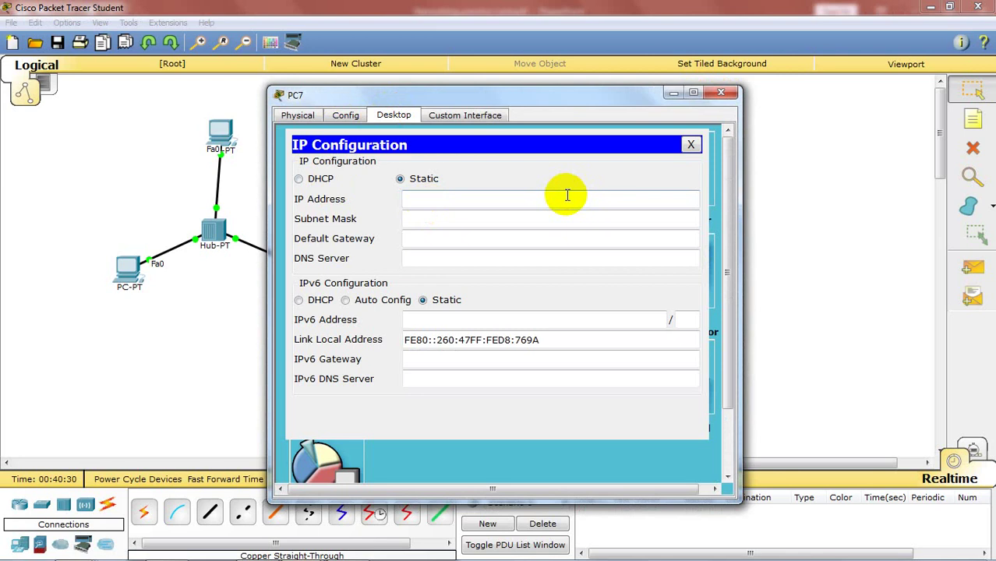
left_click(557, 199)
type("192.168.30.2")
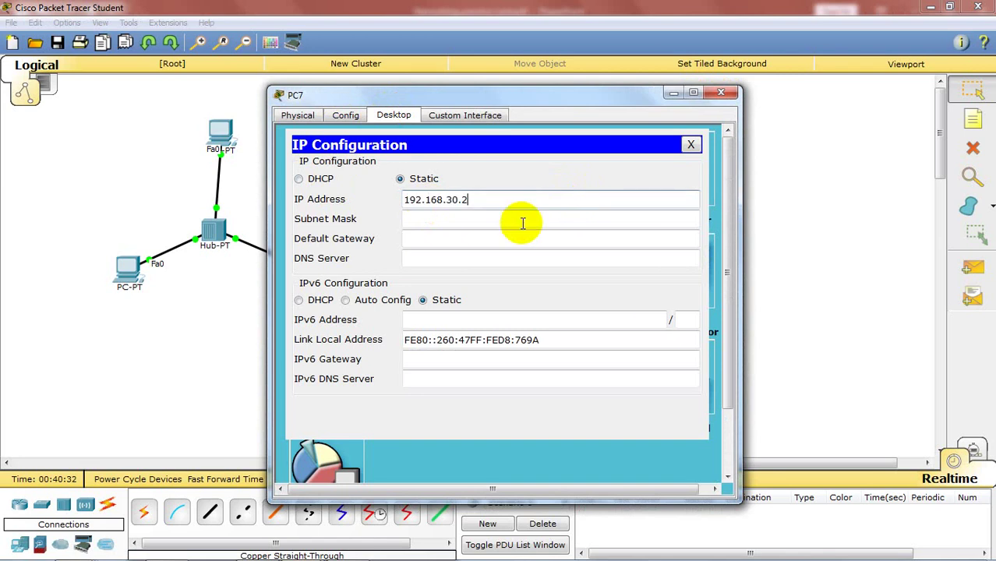
left_click(480, 219)
left_click(719, 93)
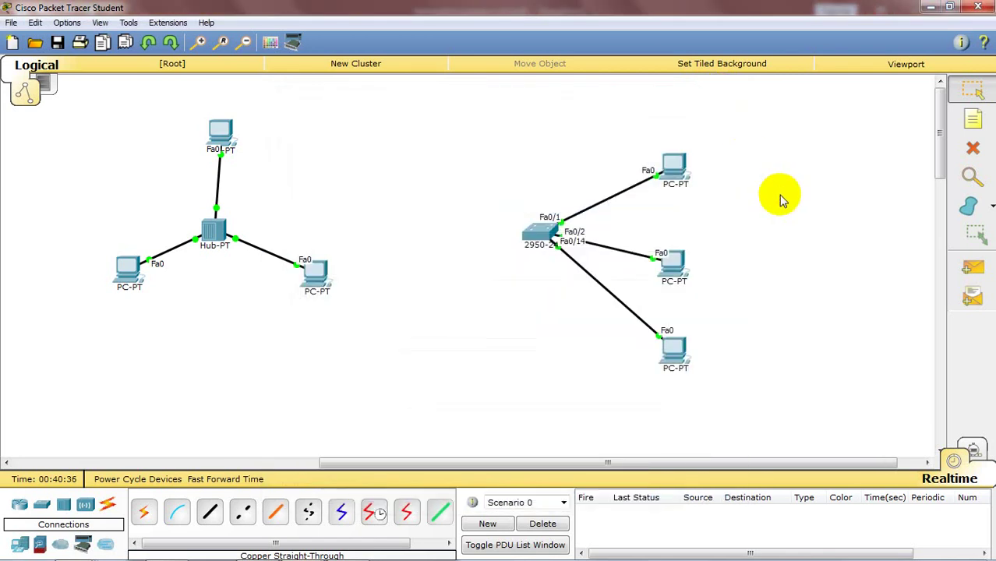
Send a simple PDU from the switch network's uppermost PC to its middle PC.
left_click(973, 268)
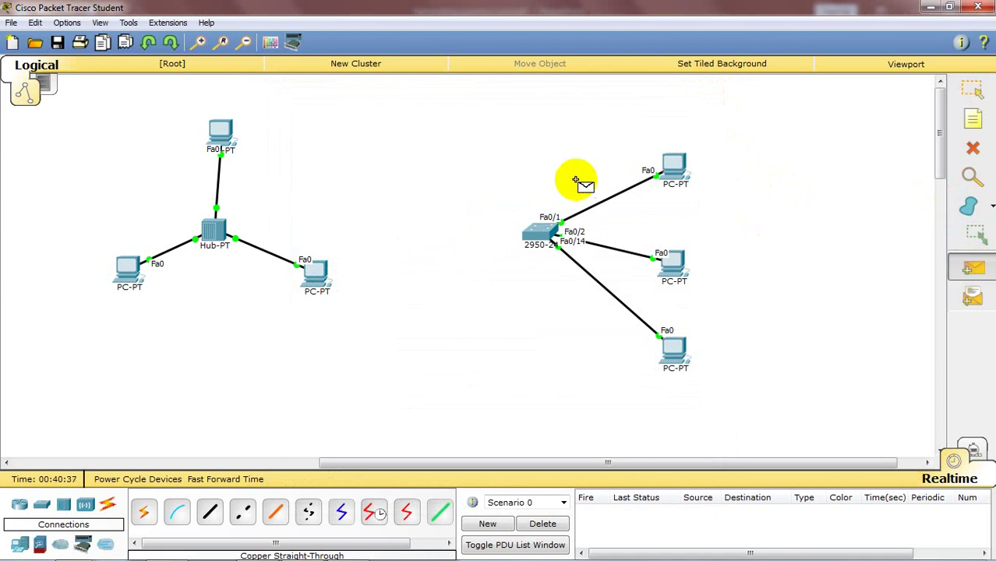
left_click(675, 165)
left_click(674, 267)
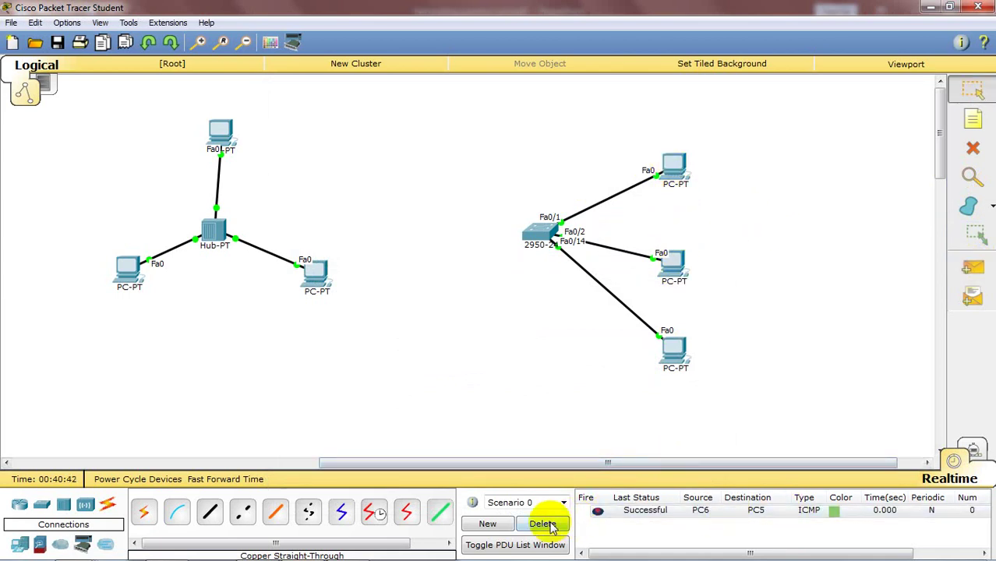
Send a simple PDU from the switch network's lowest PC to its middle PC, then delete the scenario's PDUs.
left_click(973, 267)
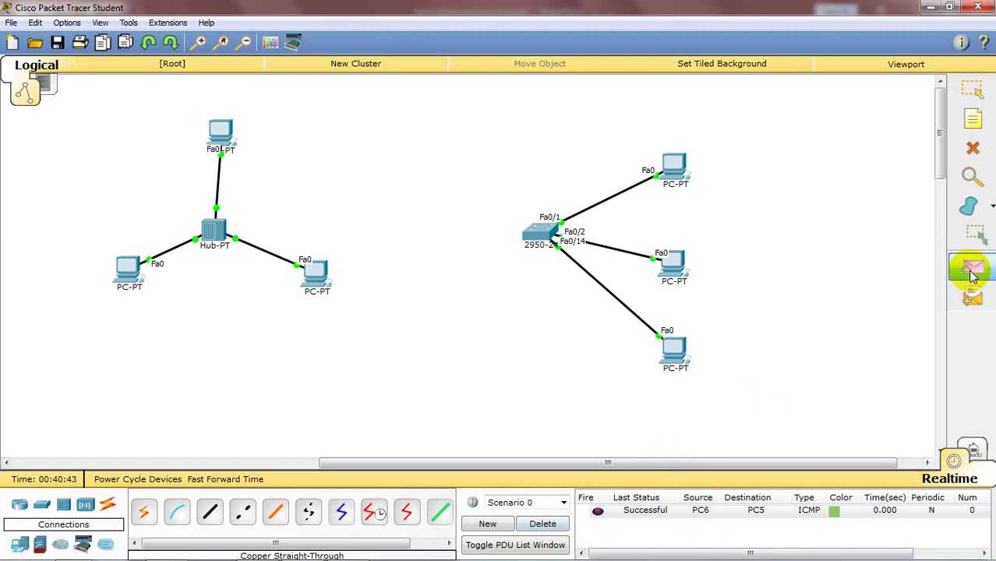
left_click(670, 355)
left_click(664, 267)
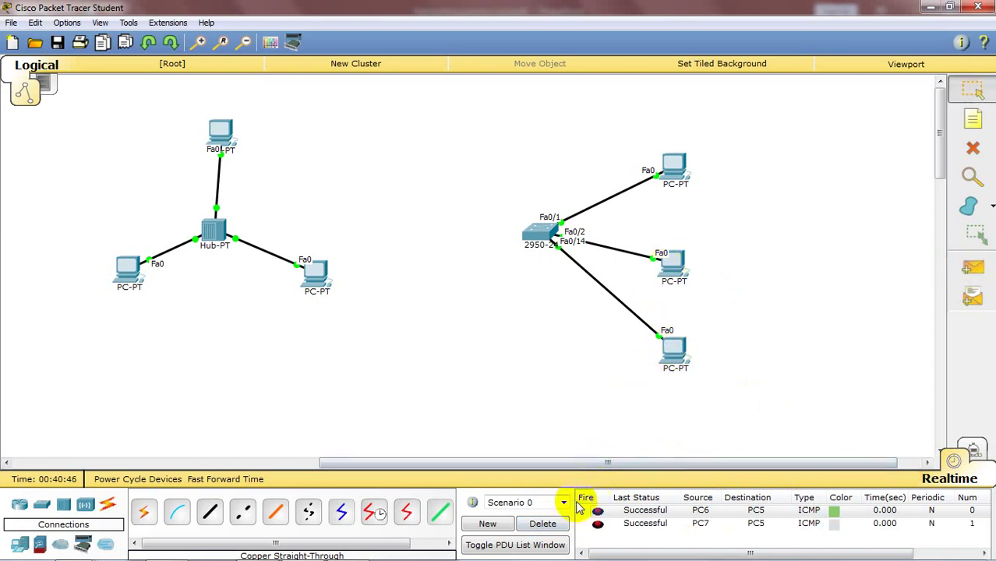
left_click(538, 527)
Send a simple PDU from the switch network's uppermost PC to its lowest PC, then delete it from the scenario.
left_click(973, 268)
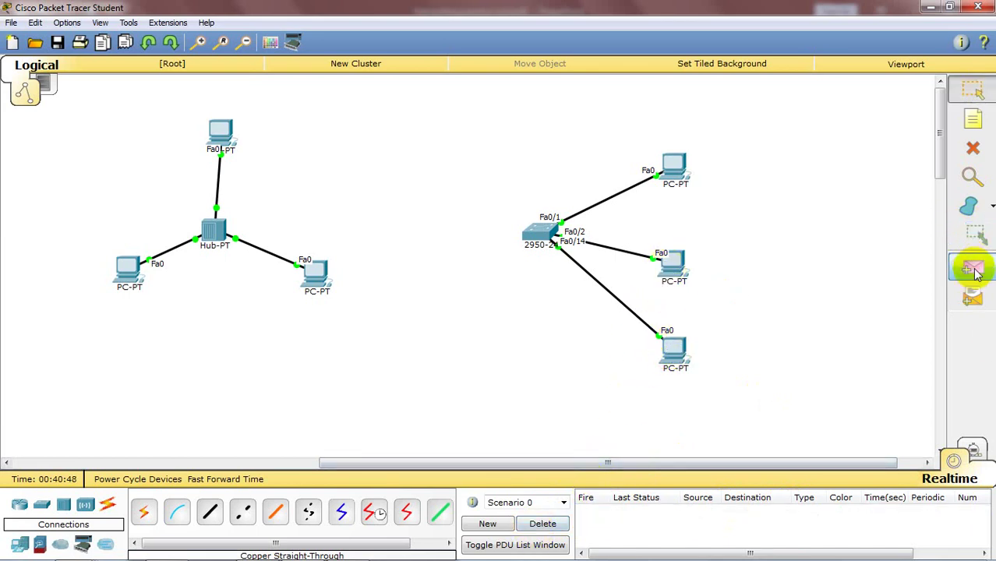
left_click(672, 168)
left_click(678, 339)
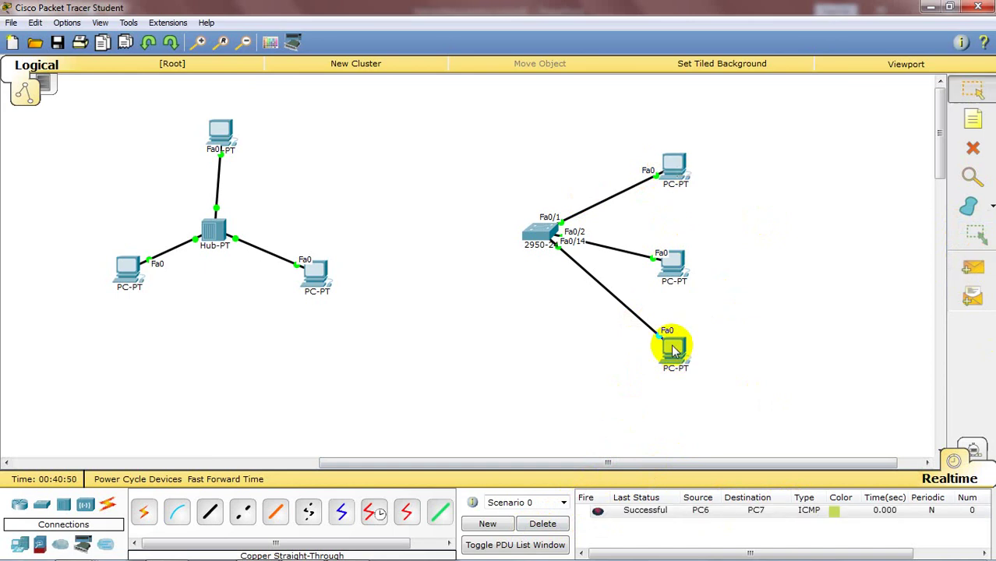
left_click(543, 524)
Test the lowest PC's link to the middle PC once more with a simple PDU, then clear the scenario.
left_click(973, 268)
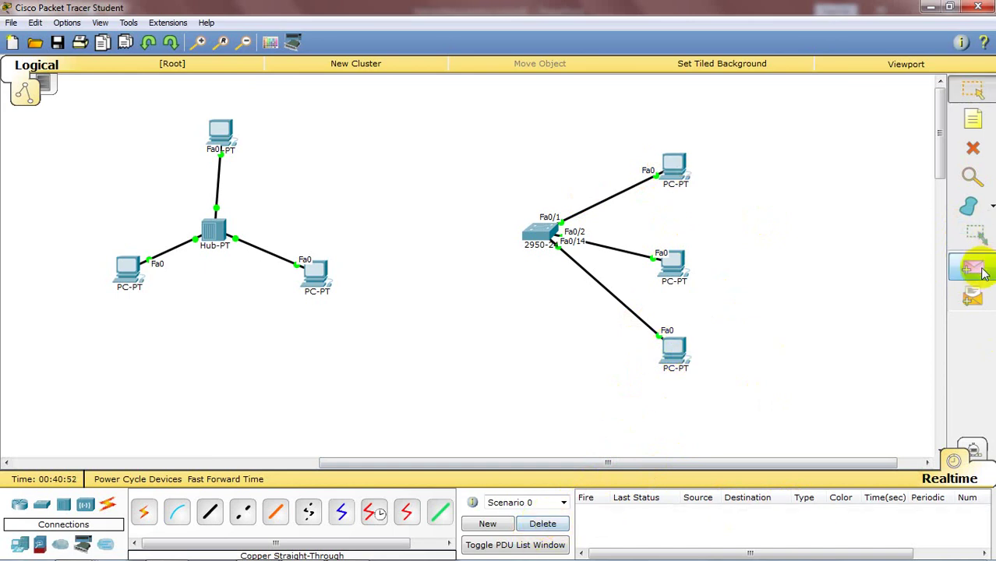
left_click(677, 350)
left_click(684, 271)
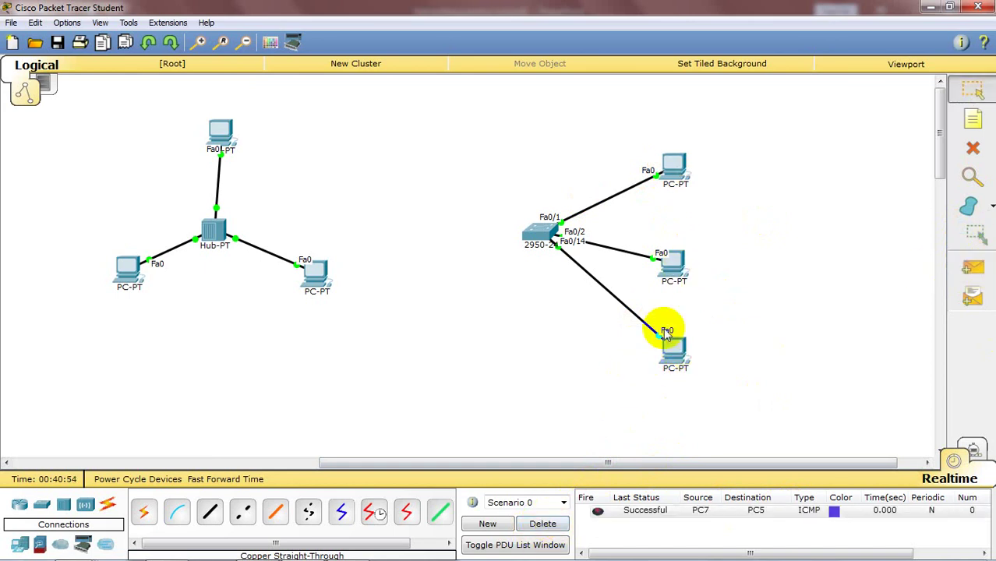
left_click(543, 524)
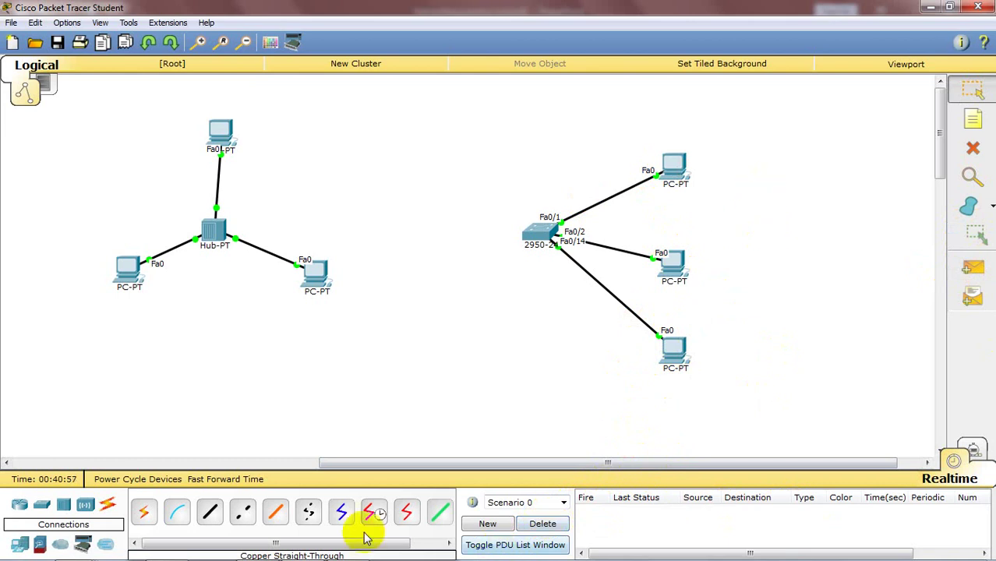
Switch to the PowerPoint lecture, go to slide 8 on connecting 8 PCs with a switch and select its network diagram.
mouse_move(305, 547)
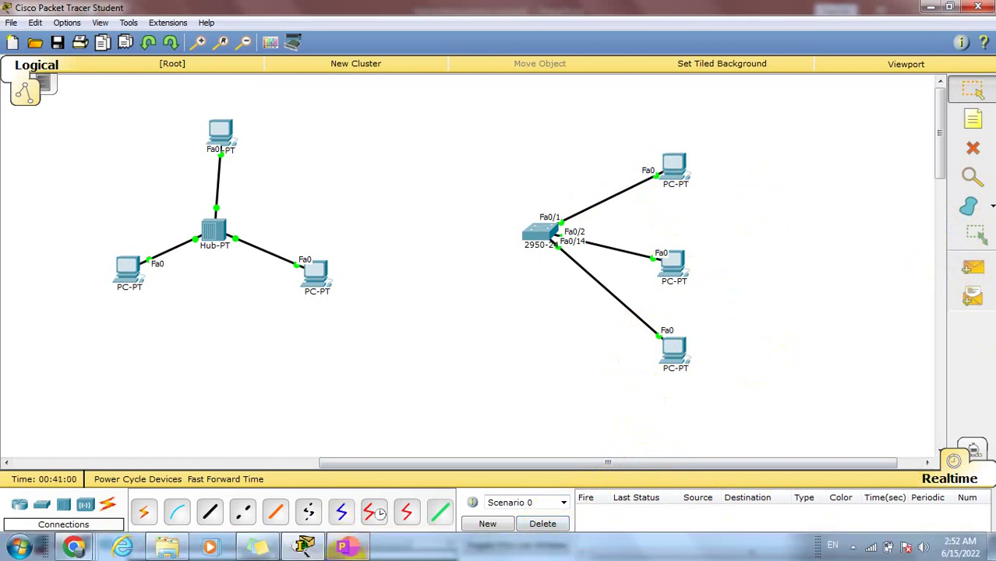
left_click(346, 545)
scroll(387, 325, "down", 1)
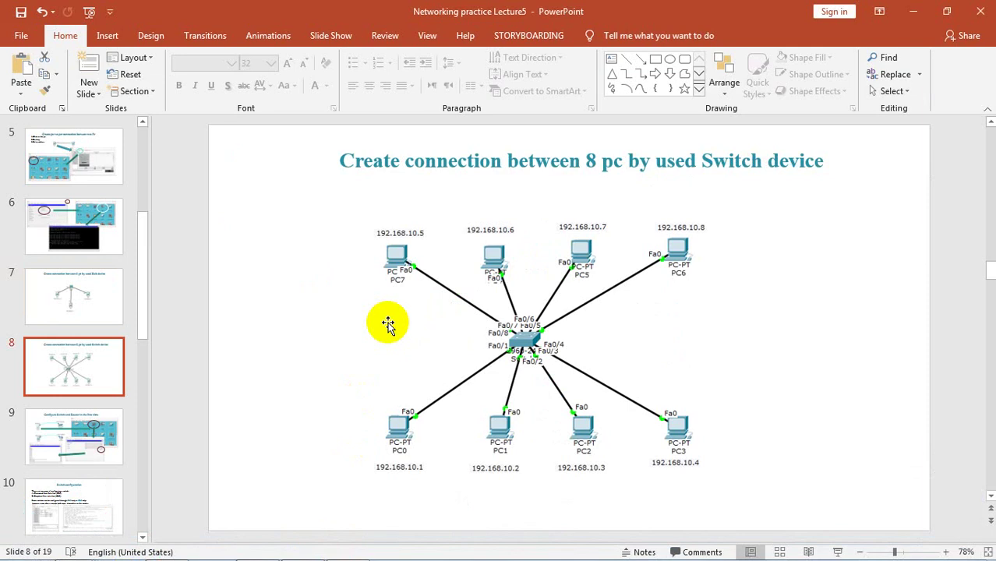
left_click(688, 226)
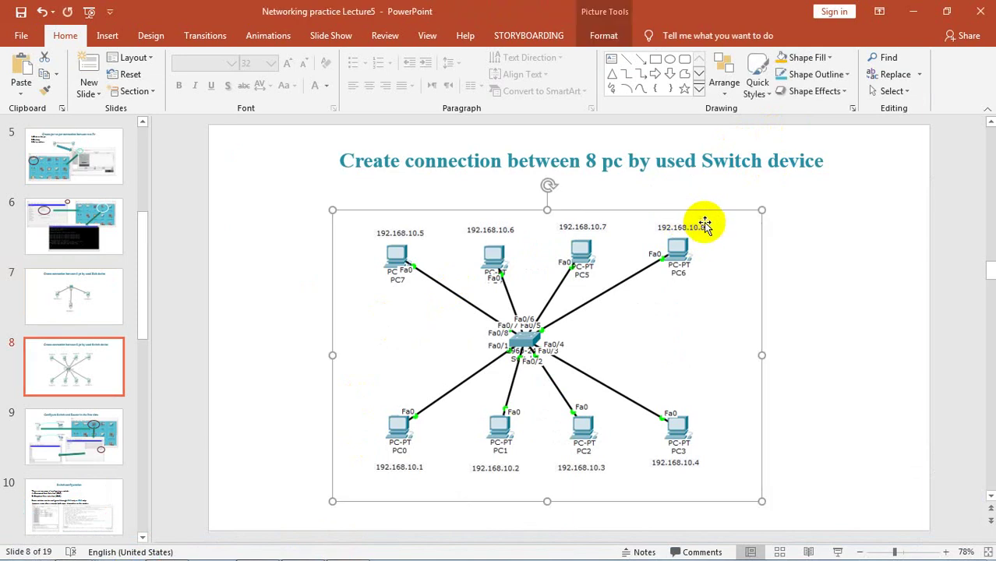